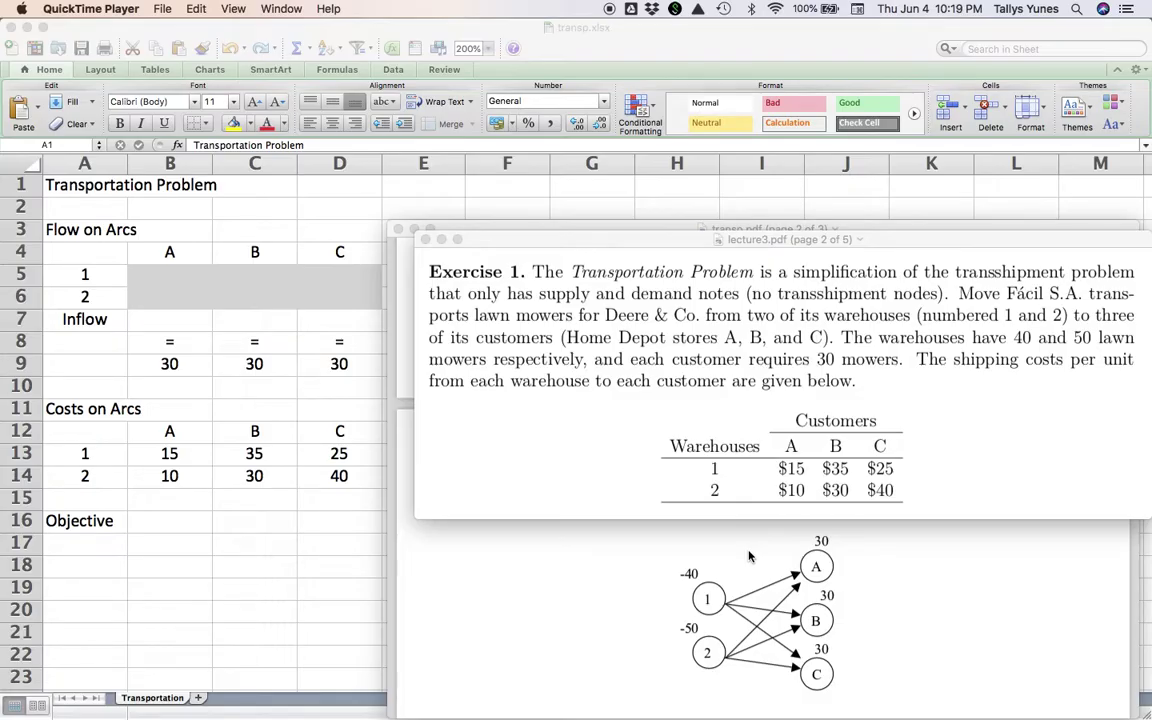
pyautogui.scroll(-5, 607, 577)
pyautogui.scroll(-4, 605, 578)
pyautogui.scroll(-6, 605, 578)
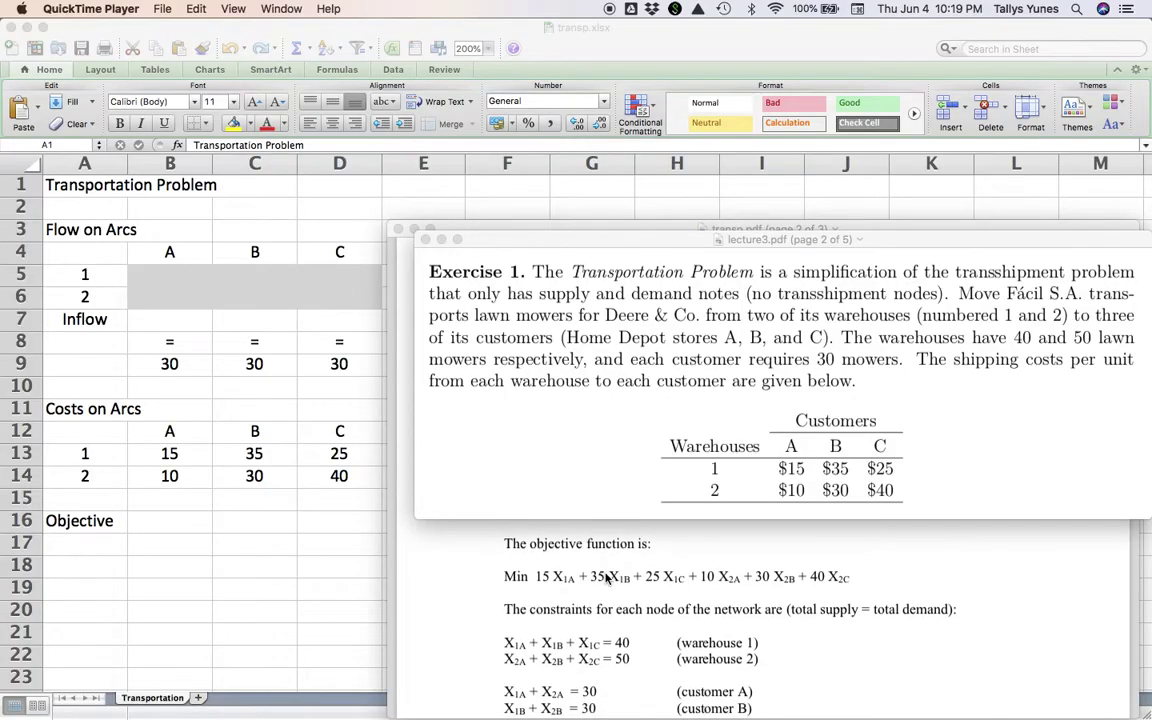
pyautogui.scroll(-2, 605, 578)
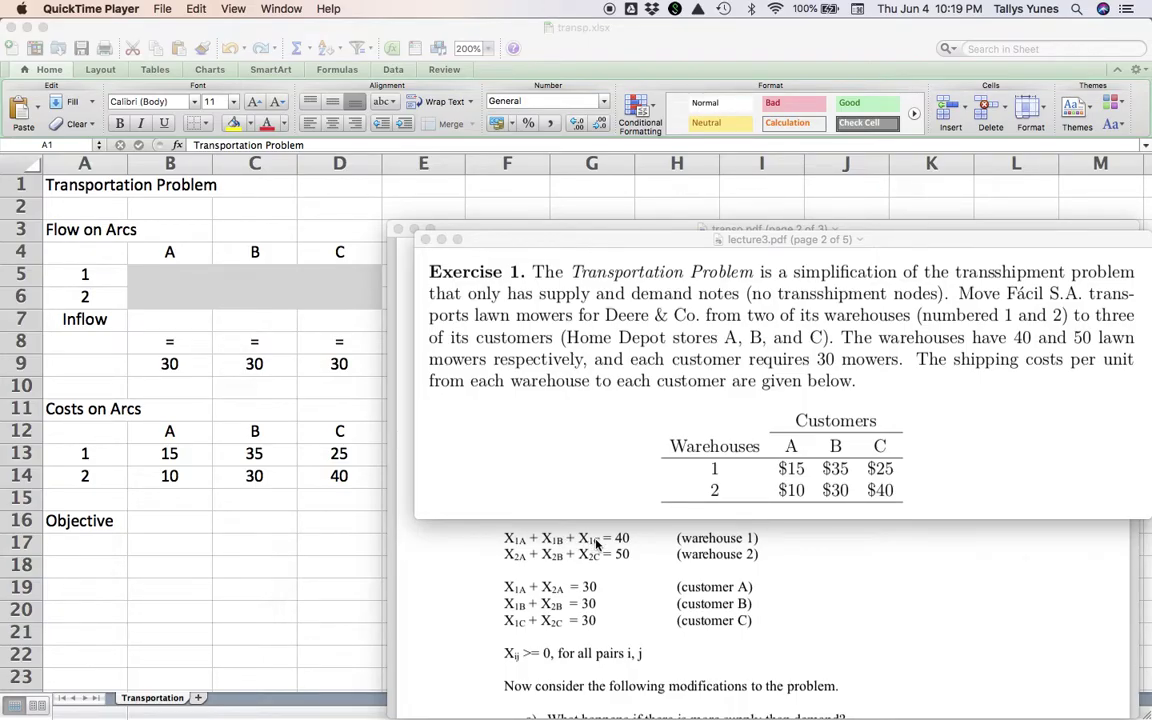
pyautogui.scroll(8, 596, 544)
pyautogui.scroll(1, 596, 544)
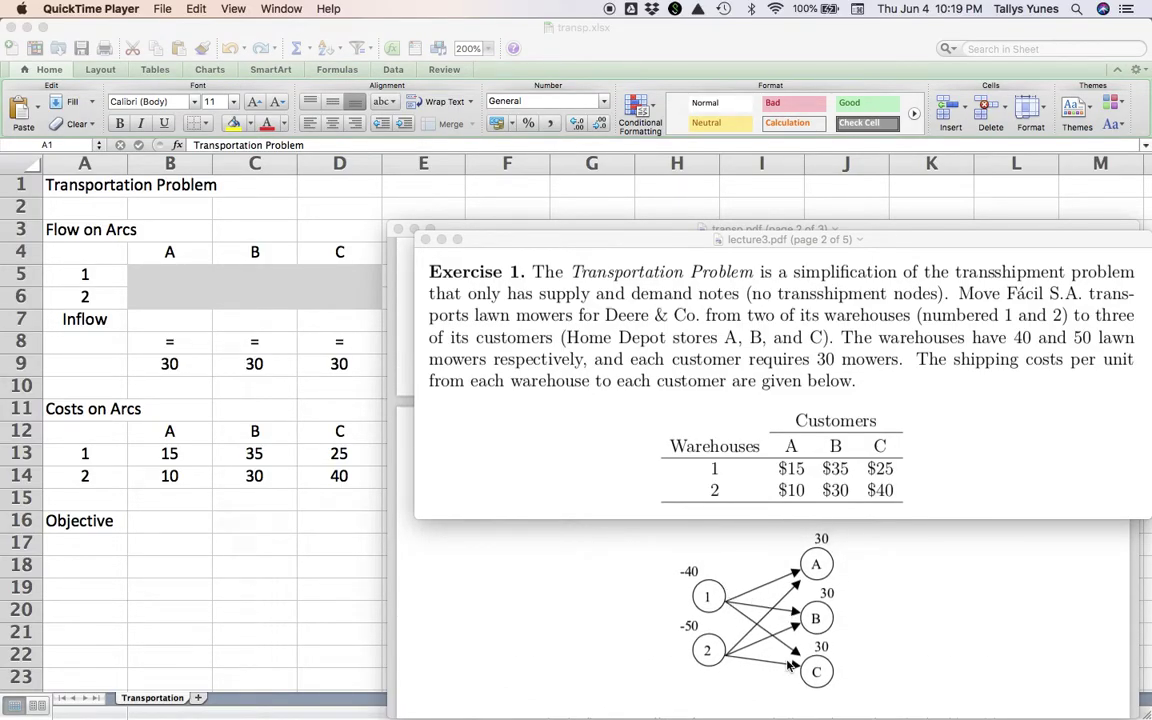
pyautogui.scroll(-6, 647, 593)
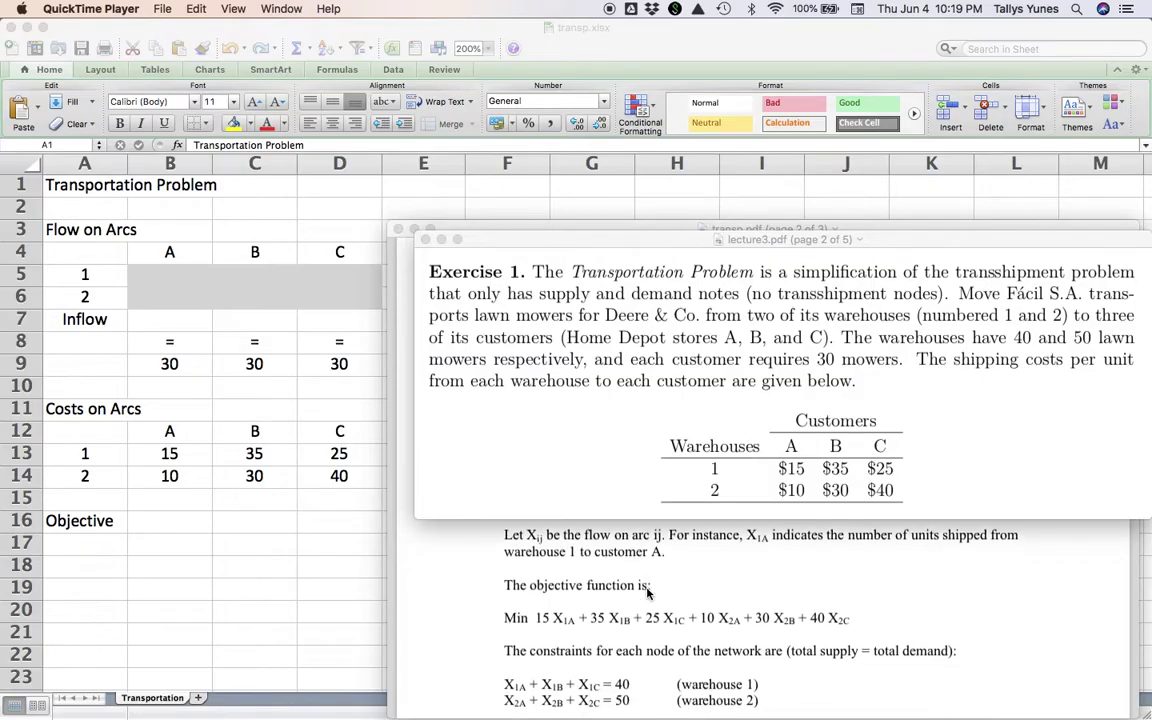
pyautogui.scroll(-3, 647, 593)
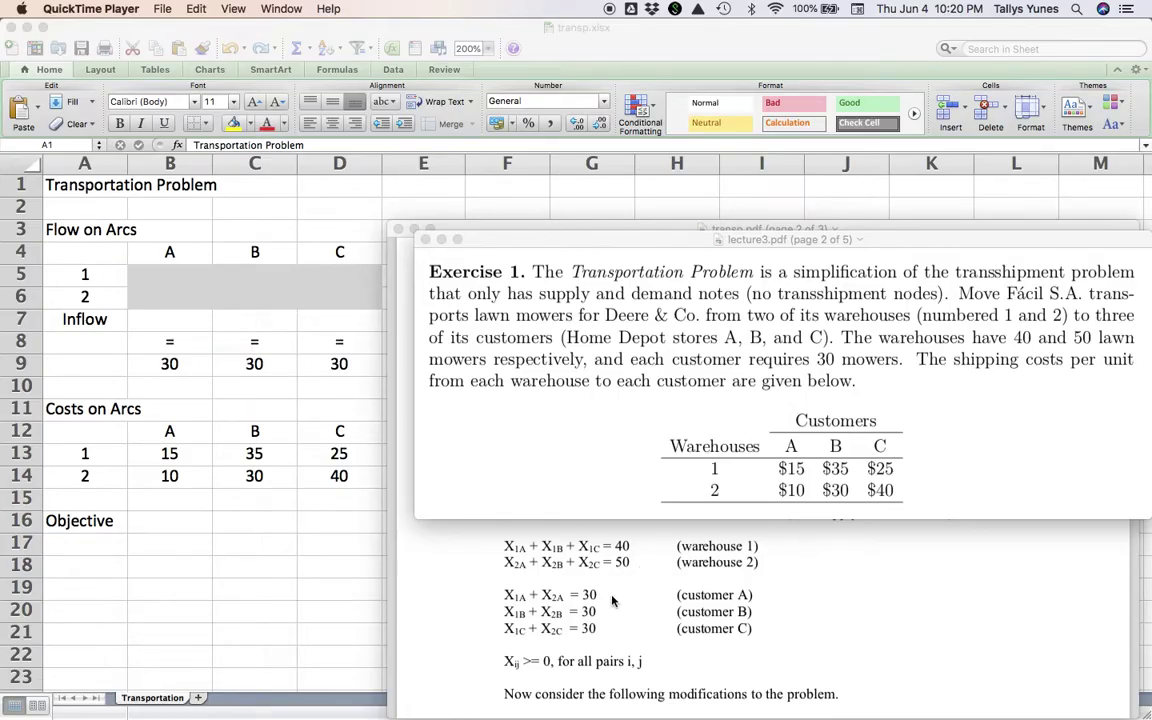
pyautogui.scroll(5, 612, 600)
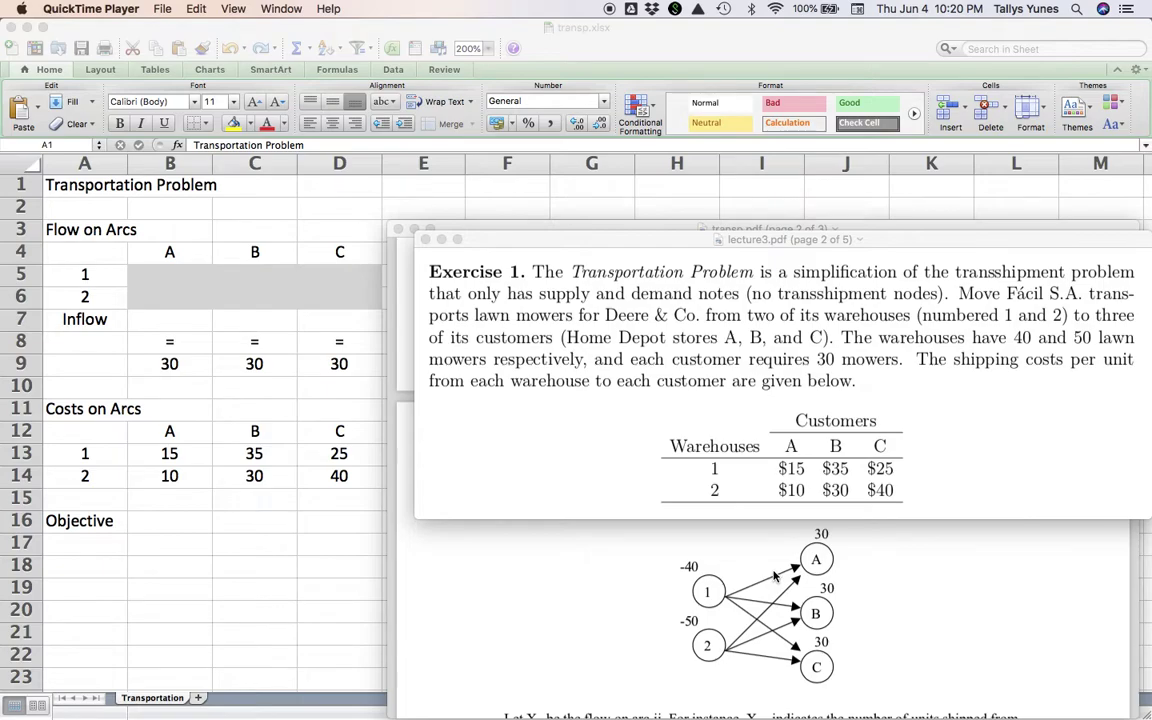
pyautogui.scroll(-10, 605, 596)
pyautogui.scroll(-2, 605, 596)
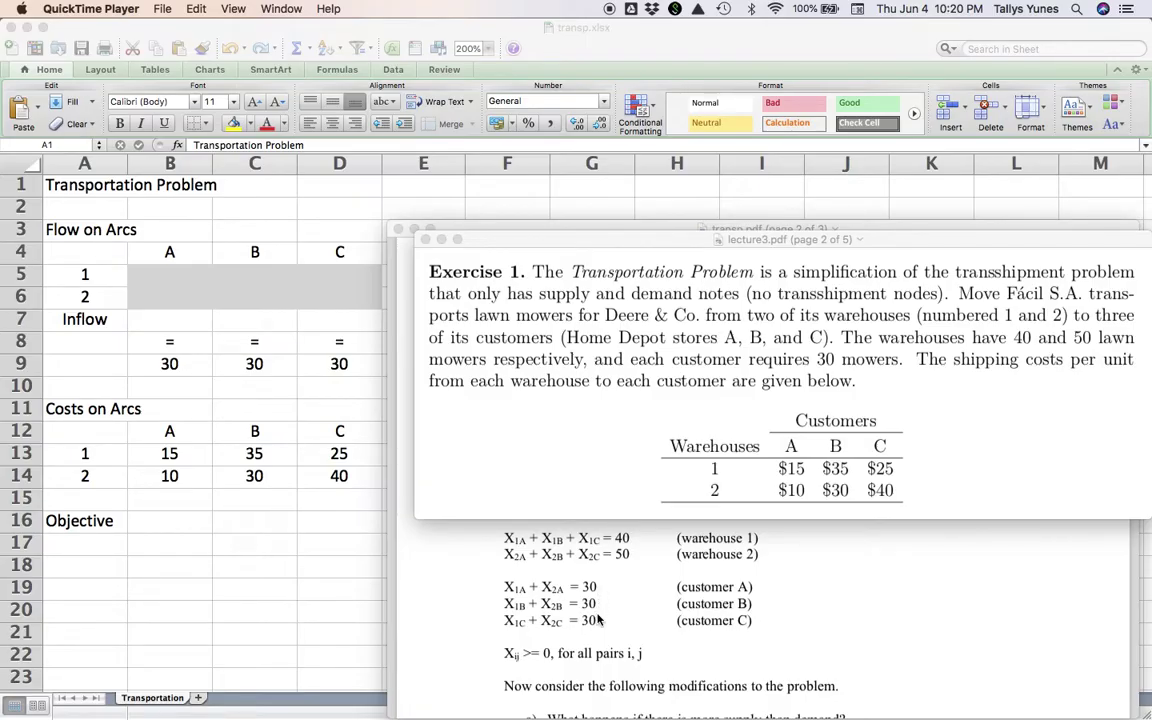
pyautogui.scroll(3, 597, 620)
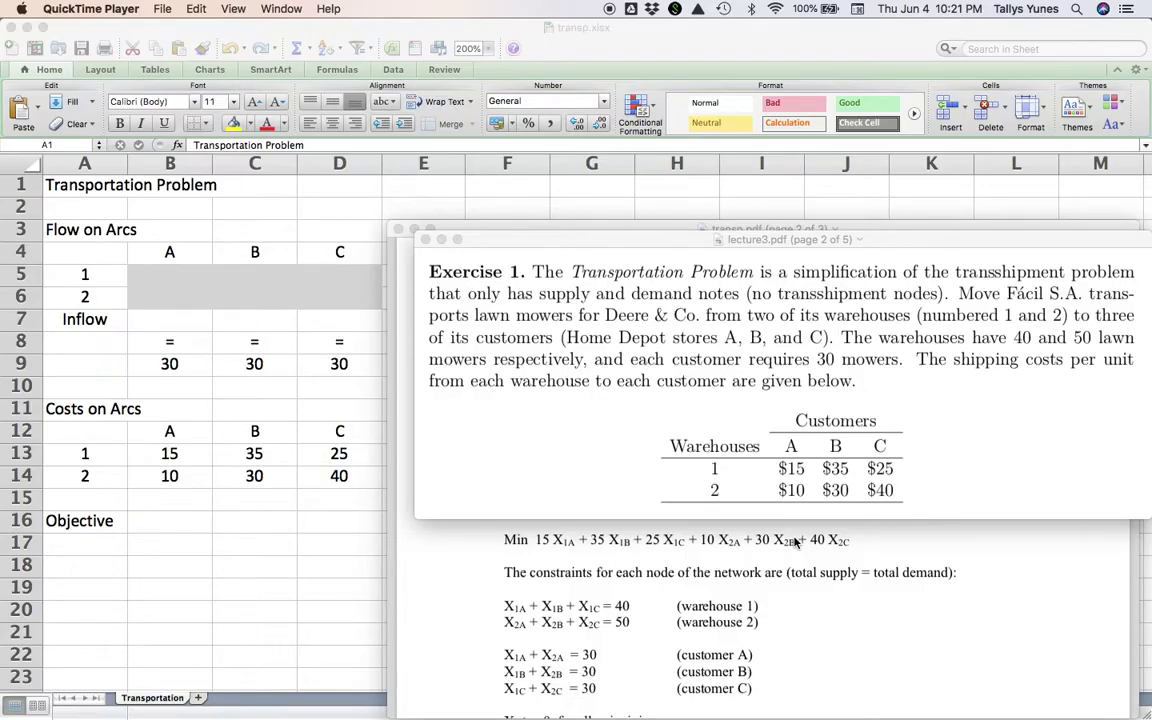
# Step: Bring transp.xlsx forward and step through warehouse 1's flow cells B5:D5 to Outflow cell E5
pyautogui.click(363, 562)
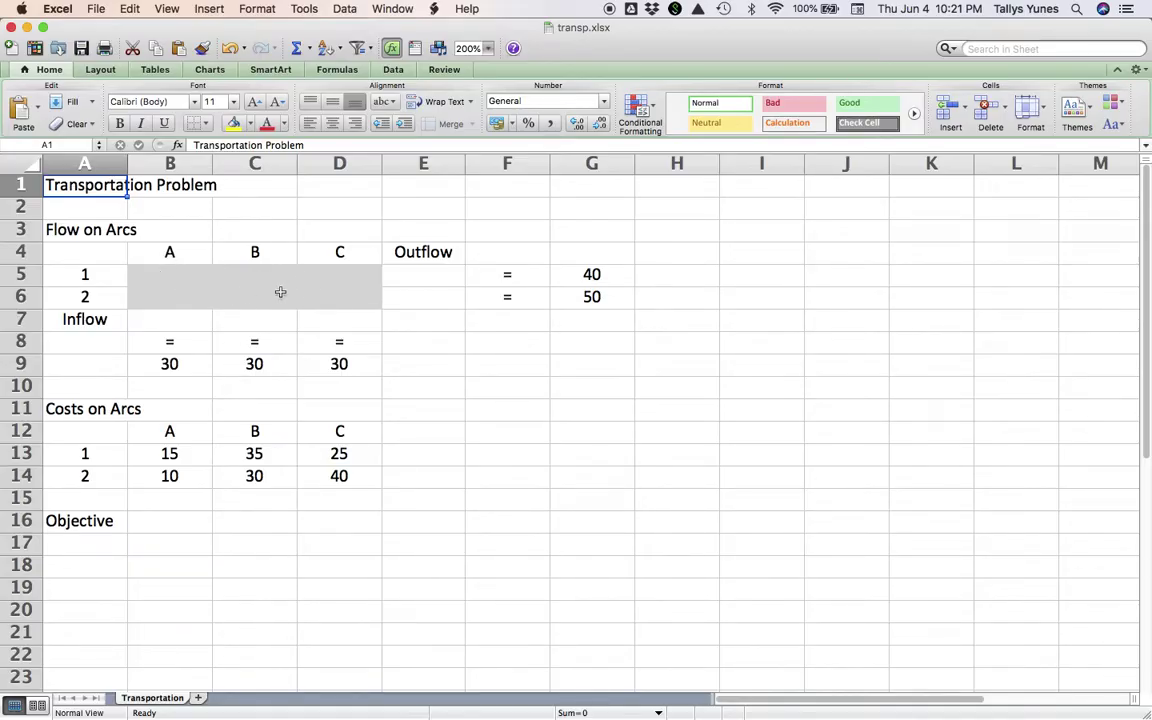
pyautogui.click(172, 275)
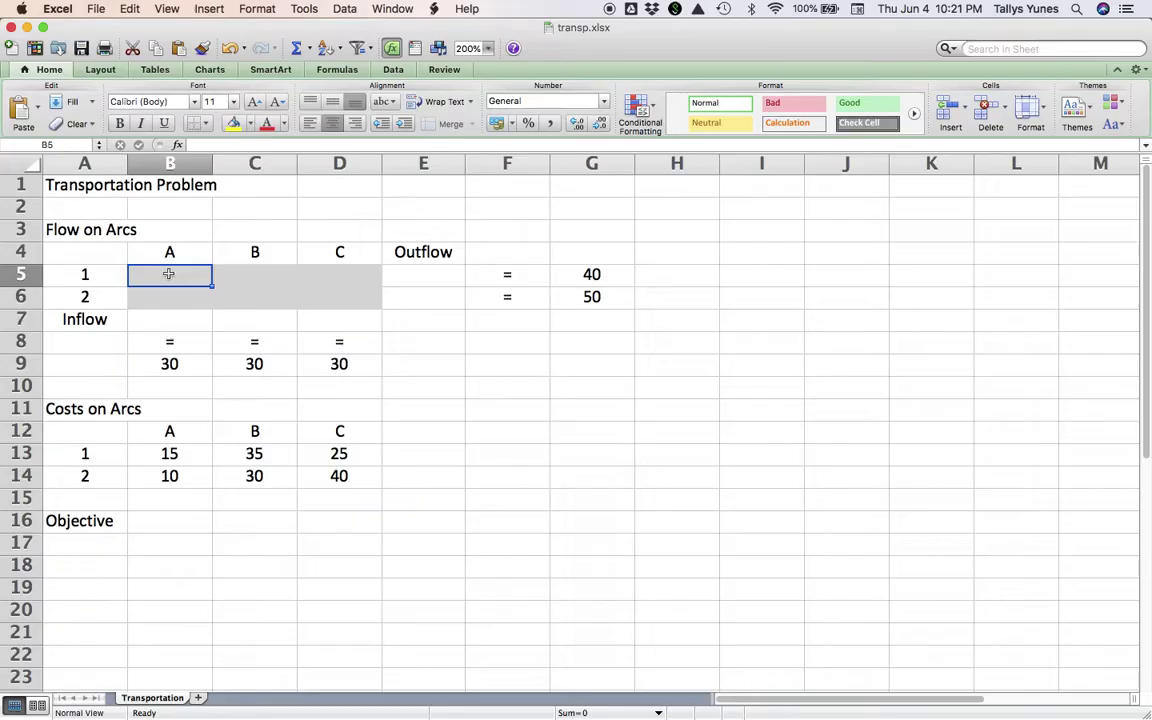
pyautogui.press('Tab')
pyautogui.press('Tab')
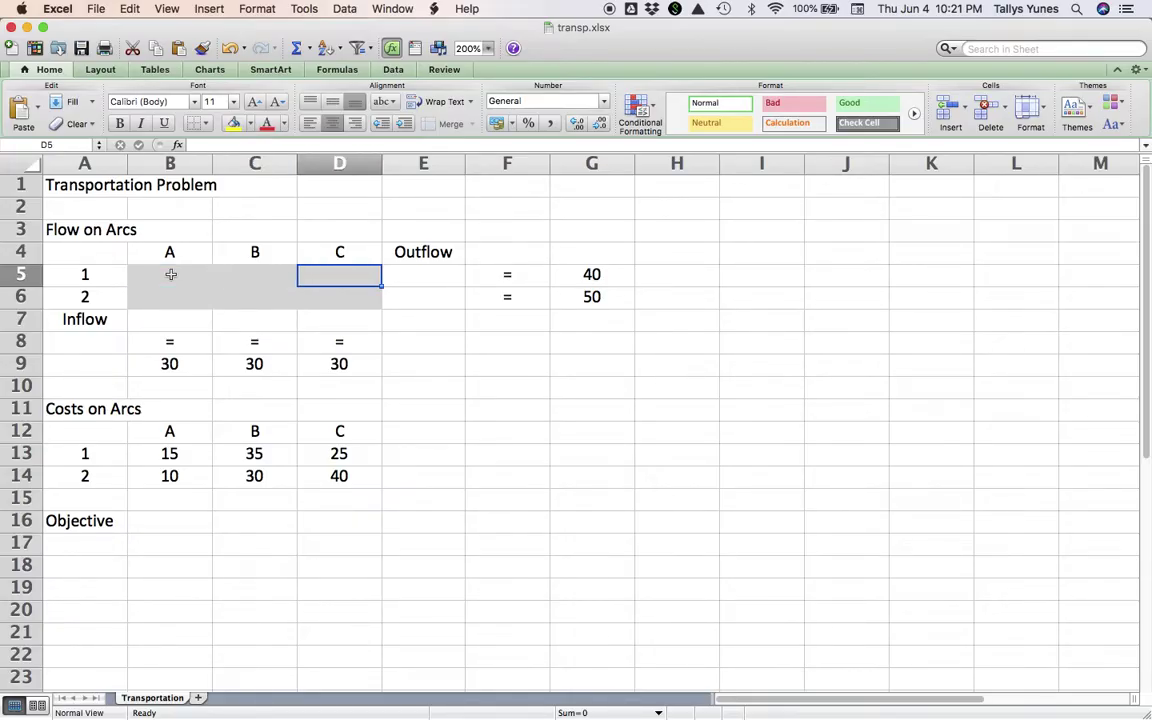
pyautogui.click(450, 274)
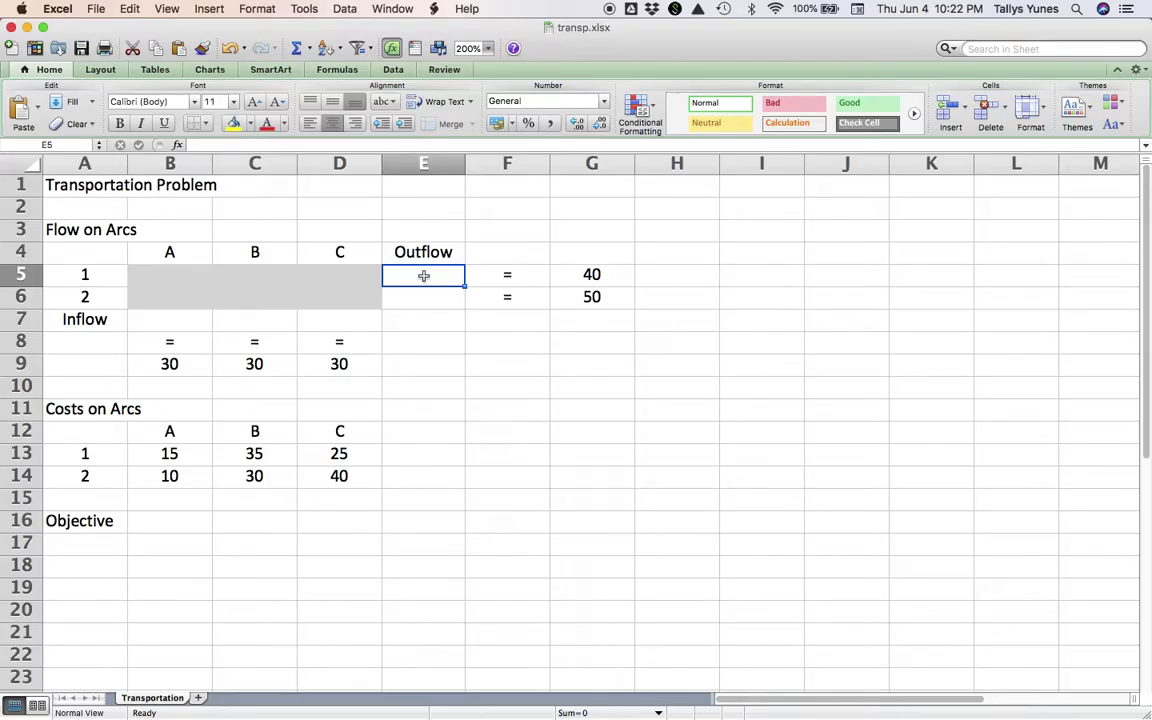
# Step: Enter =SUM(B5:D5) in Outflow cell E5
pyautogui.press('Right')
pyautogui.press('Right')
pyautogui.press('Left')
pyautogui.press('Left')
pyautogui.write('=sum')
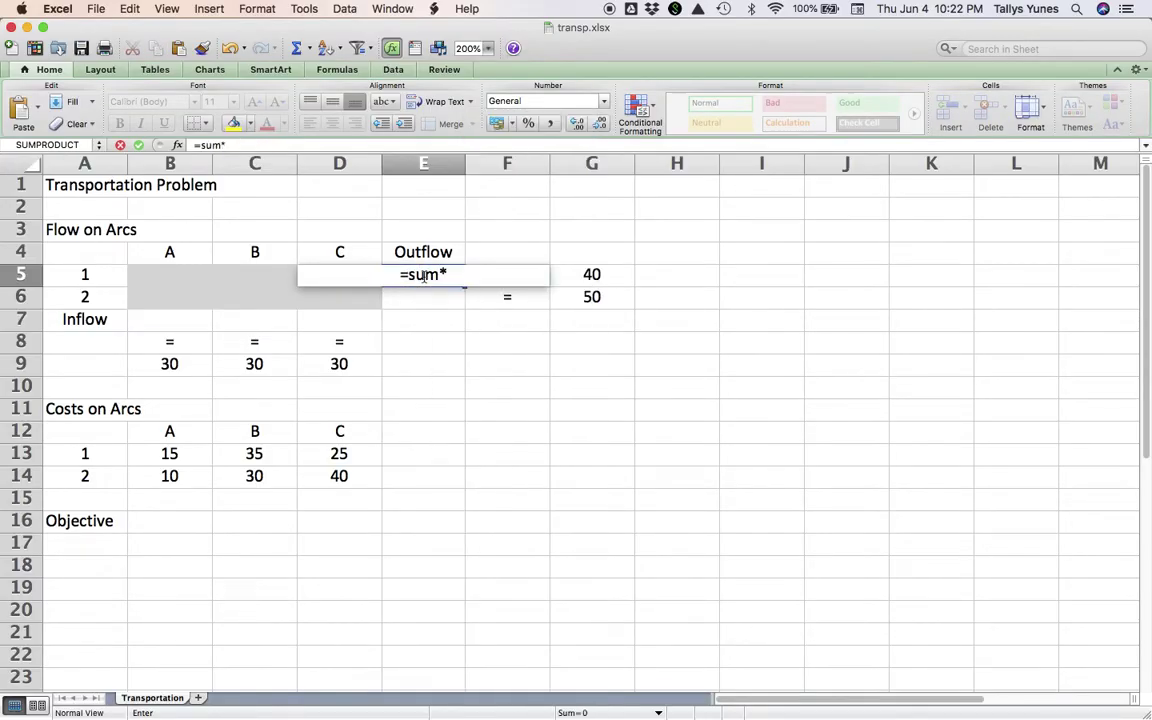
pyautogui.write('(')
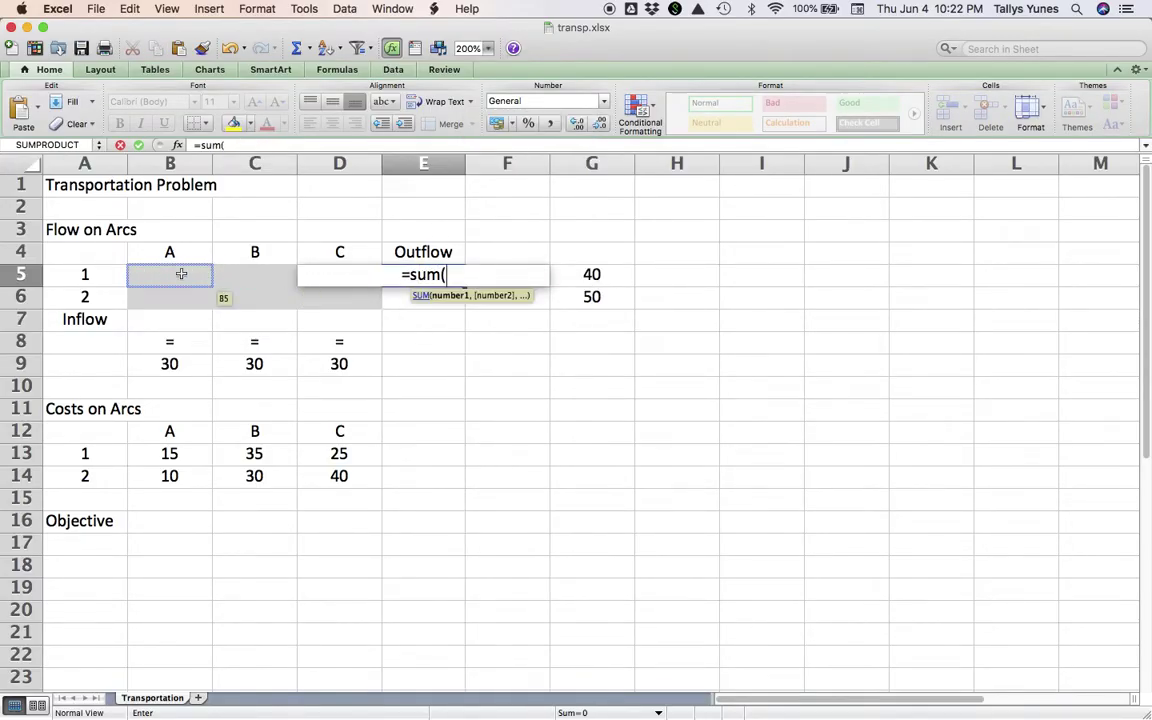
pyautogui.click(212, 275)
pyautogui.moveTo(212, 275); pyautogui.dragTo(327, 275)
pyautogui.write(')')
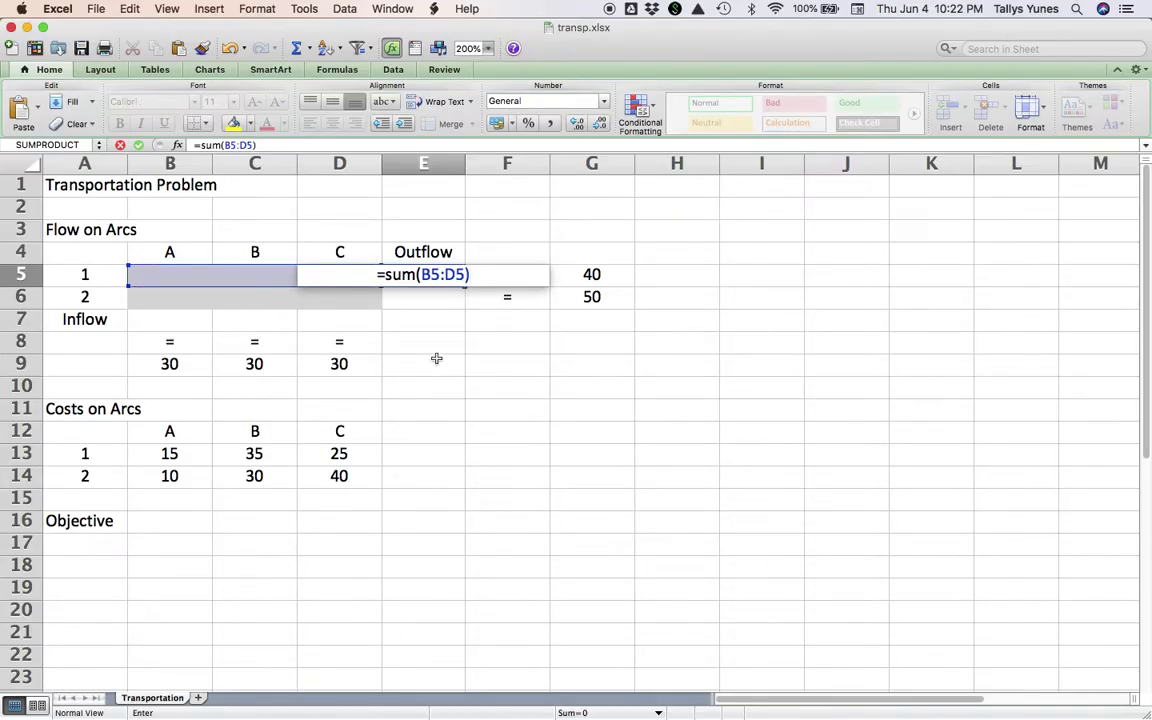
pyautogui.press('Return')
# Step: Fill the outflow formula down to E6 as =SUM(B6:D6) and verify it
pyautogui.press('Up')
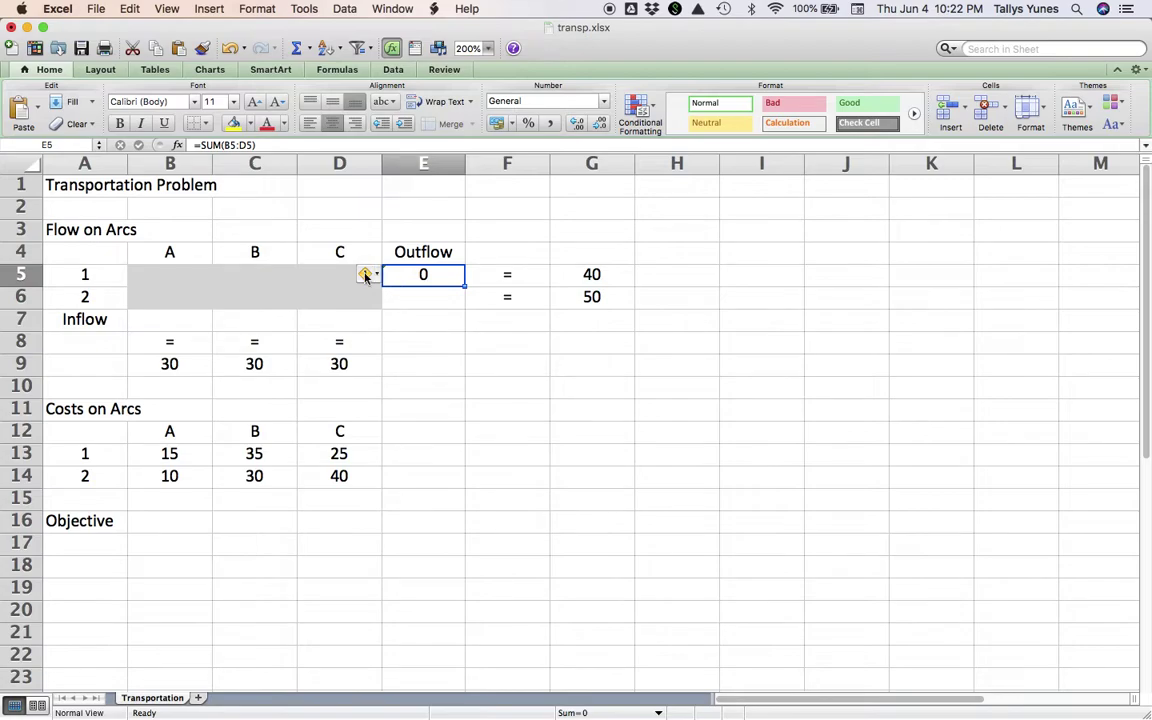
pyautogui.moveTo(464, 286); pyautogui.dragTo(470, 314)
pyautogui.click(445, 297)
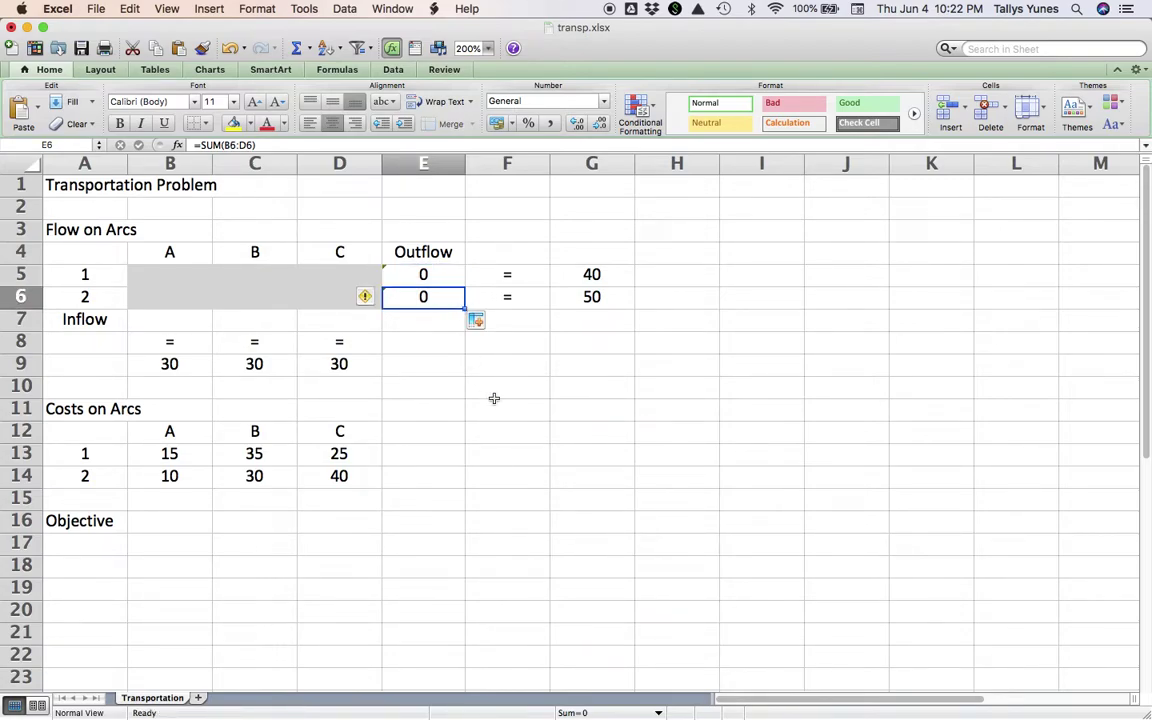
pyautogui.press('F2')
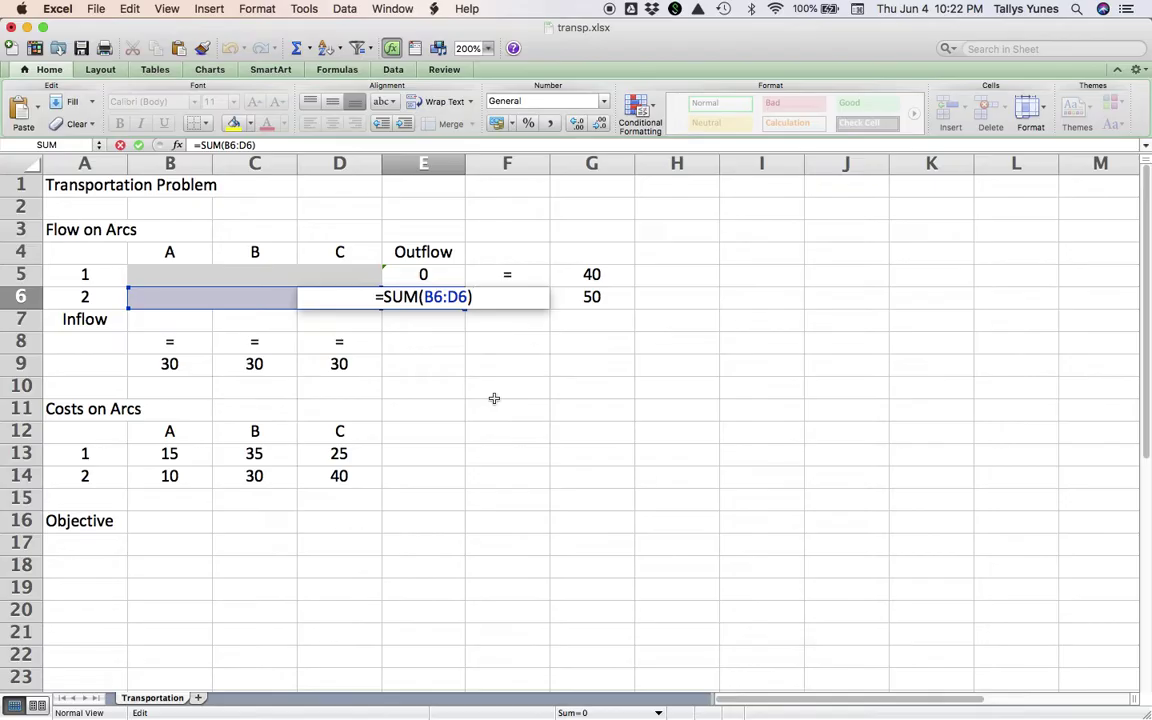
pyautogui.press('Return')
pyautogui.press('Left')
pyautogui.press('Left')
pyautogui.press('Left')
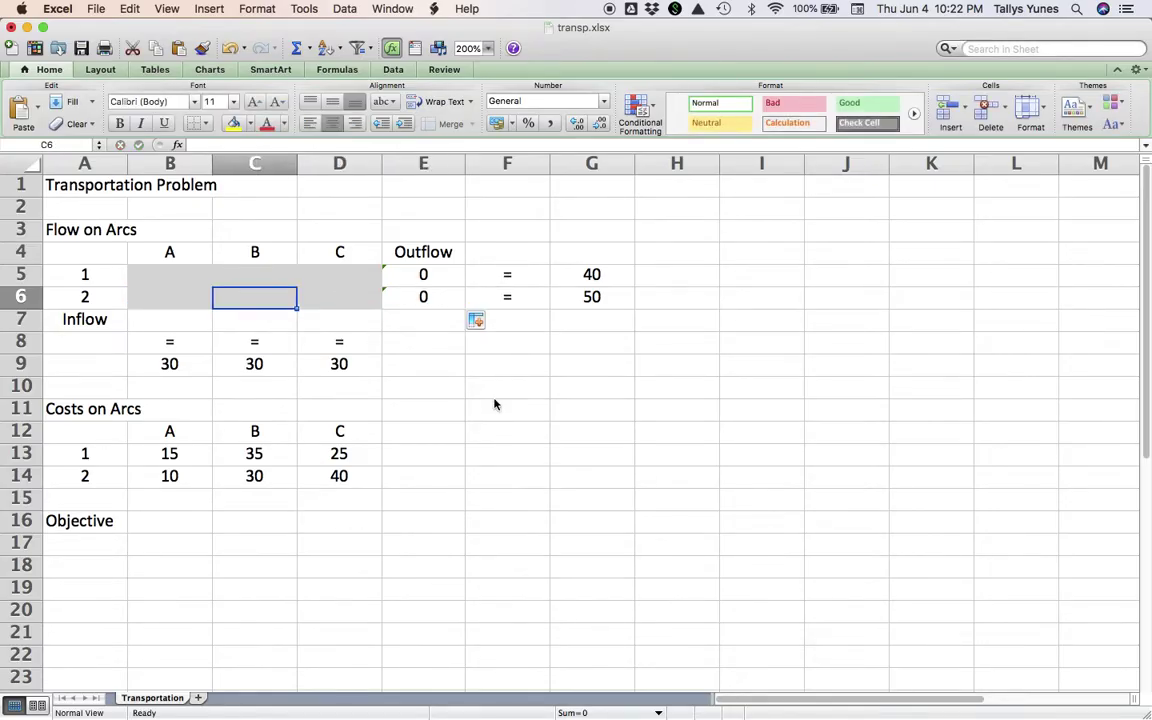
pyautogui.press('Down')
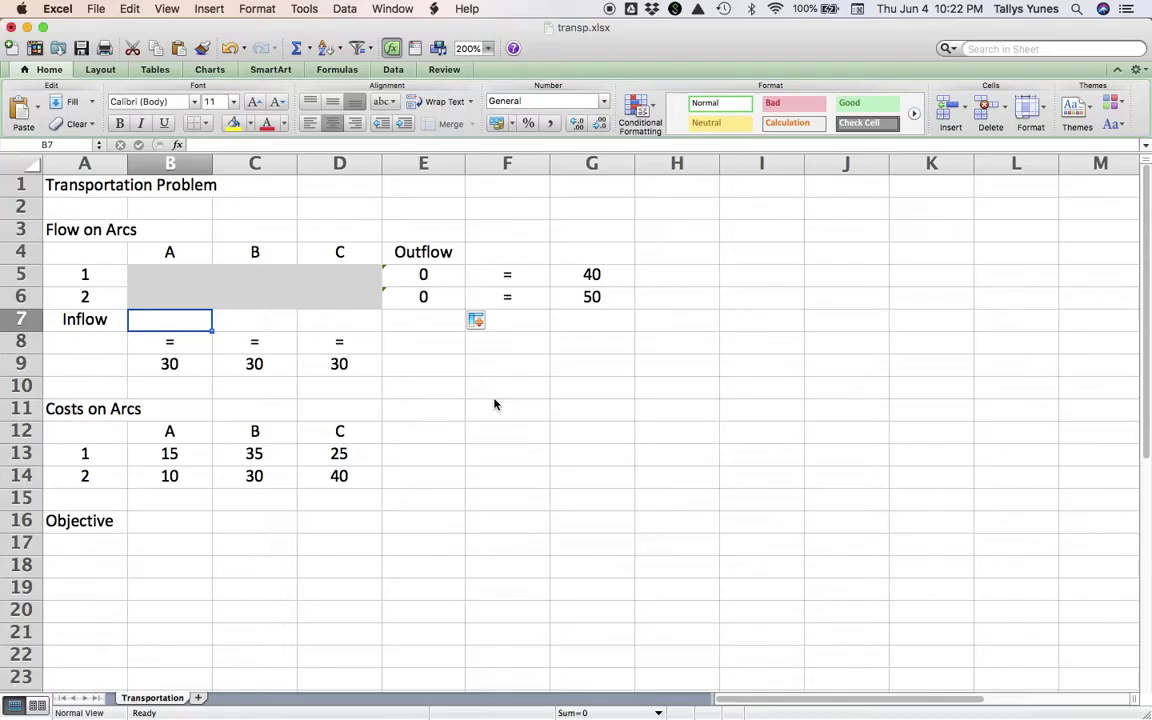
# Step: Enter =SUM(B5:B6) in Inflow cell B7 for customer A
pyautogui.write('=')
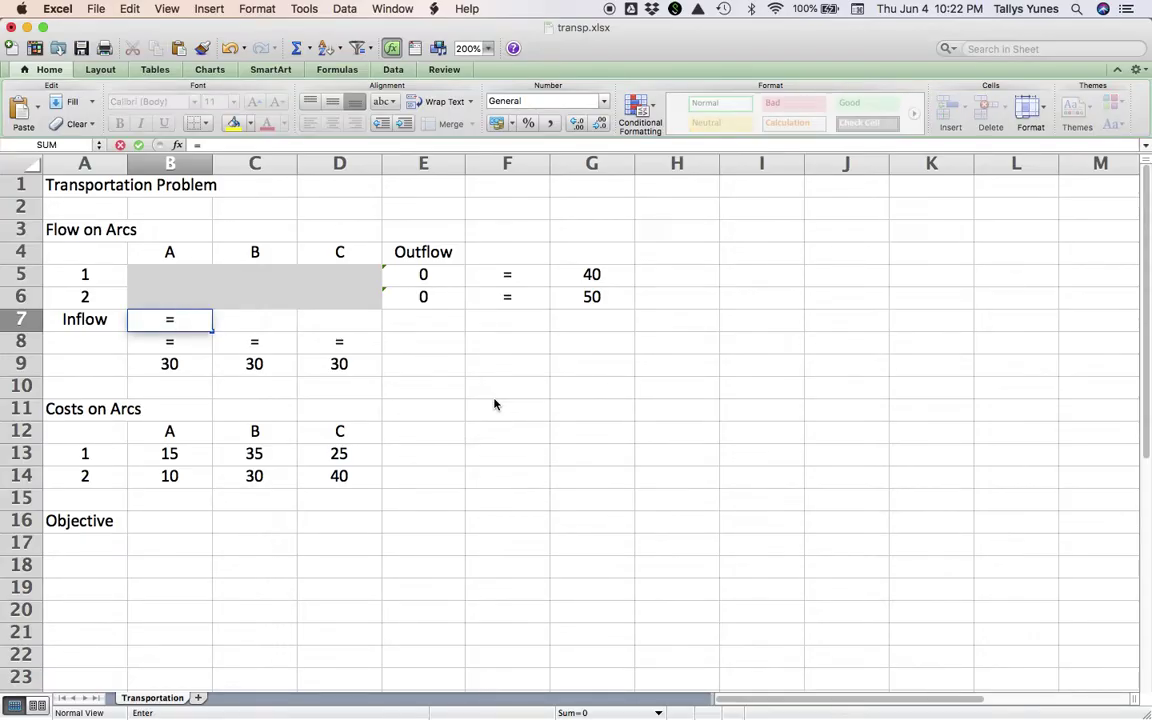
pyautogui.write('sum(')
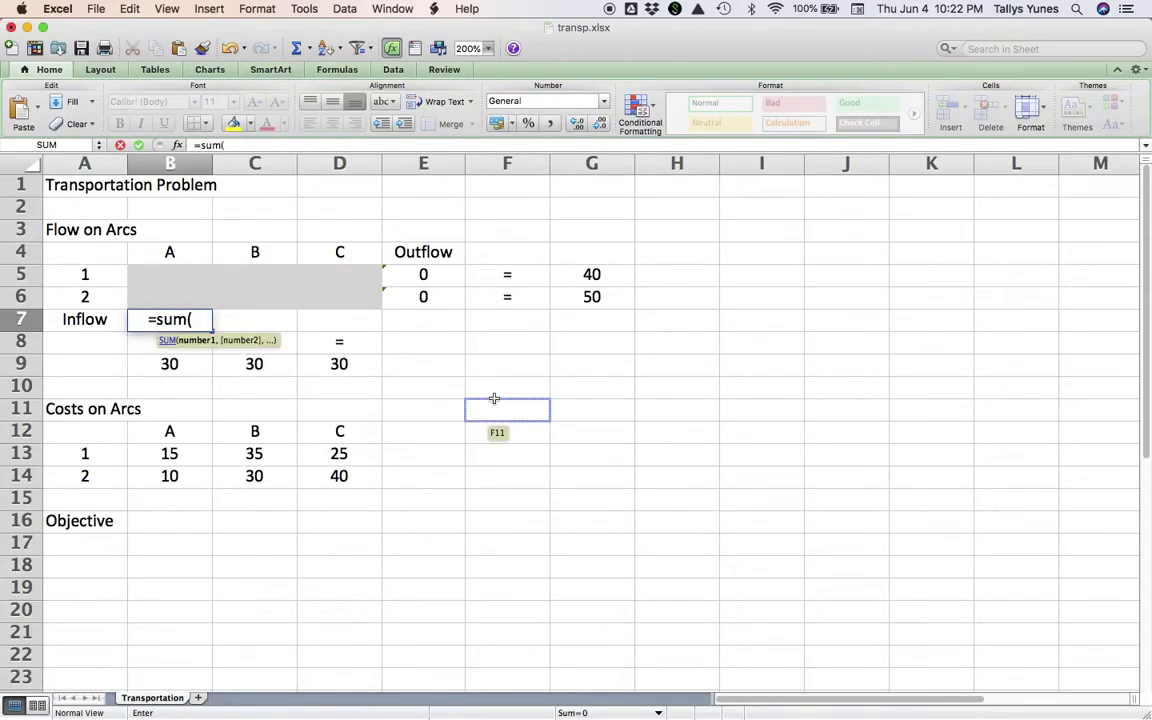
pyautogui.click(193, 276)
pyautogui.moveTo(193, 277); pyautogui.dragTo(193, 298)
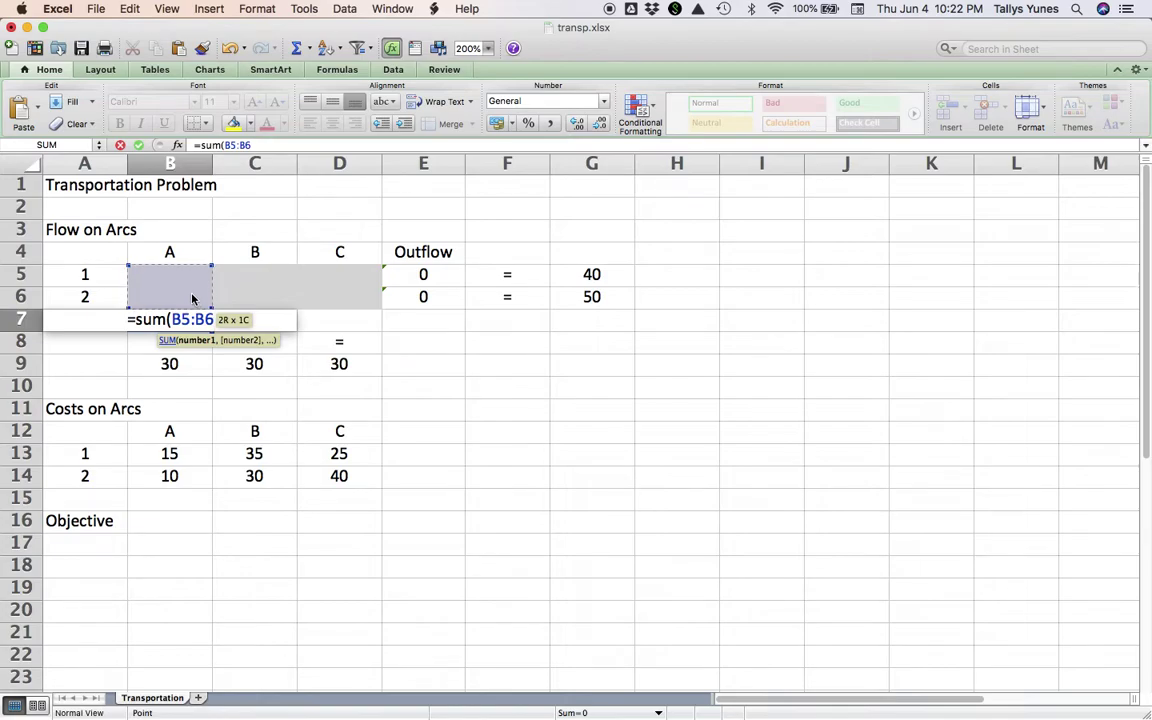
pyautogui.write(')')
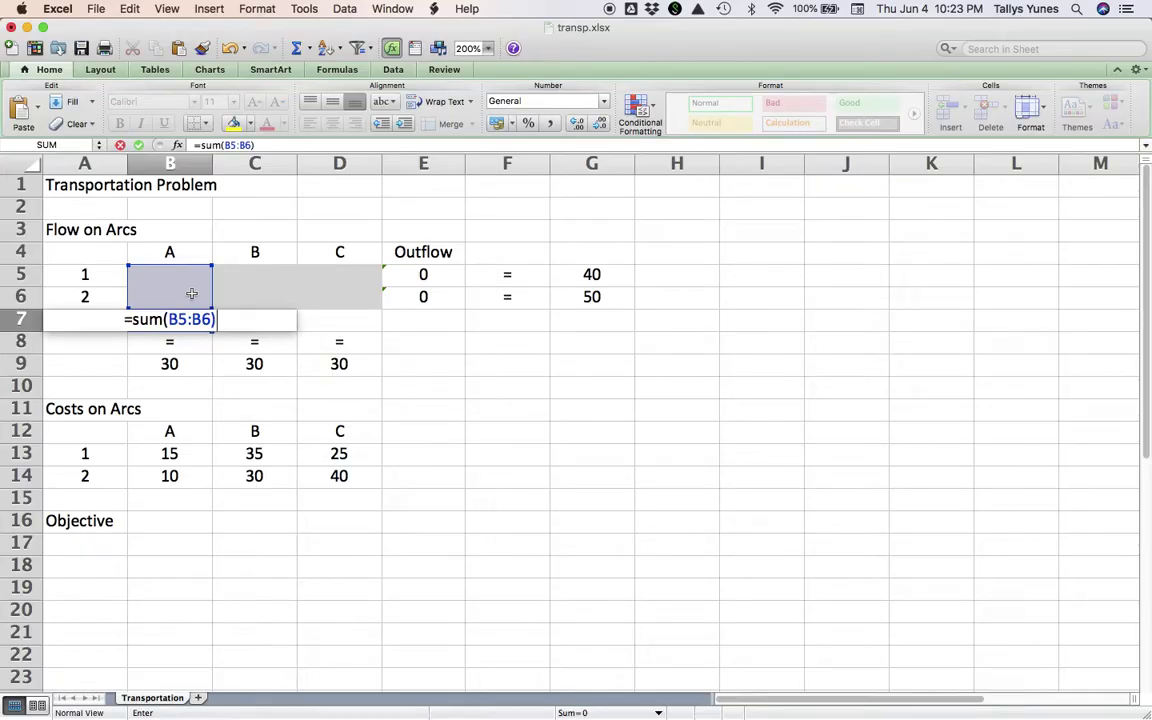
pyautogui.press('Return')
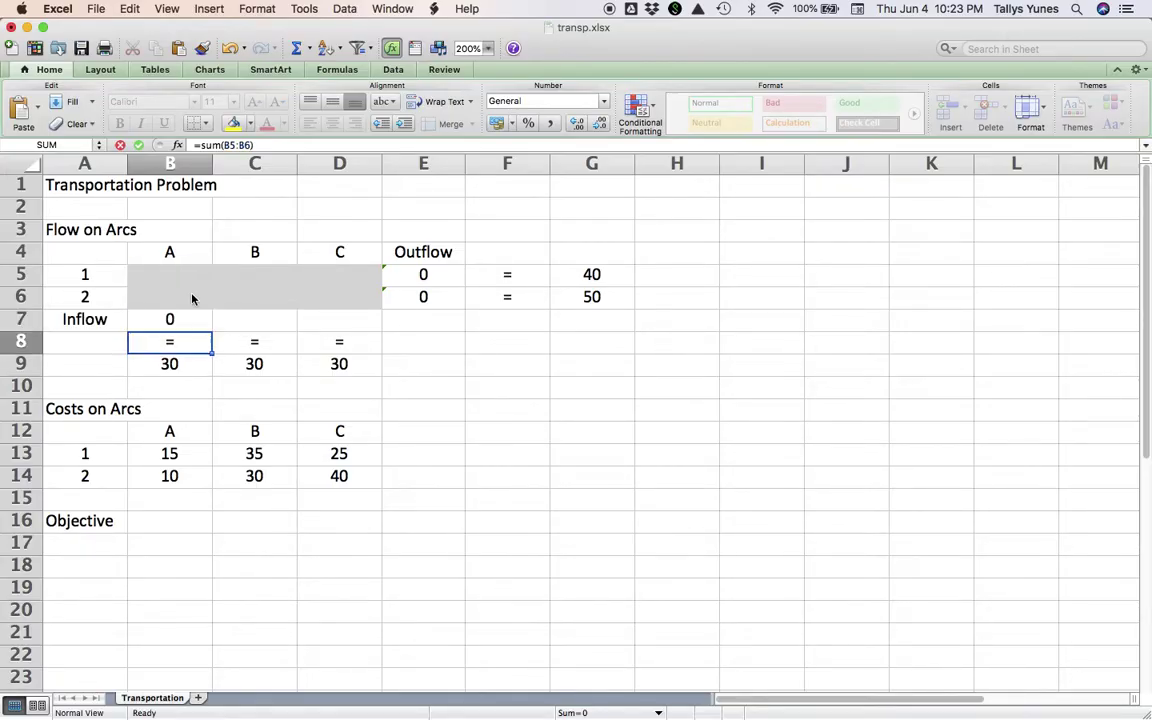
# Step: Copy the inflow formula across the Inflow row and verify the customer column sums
pyautogui.press('Up')
pyautogui.moveTo(211, 330); pyautogui.dragTo(363, 331)
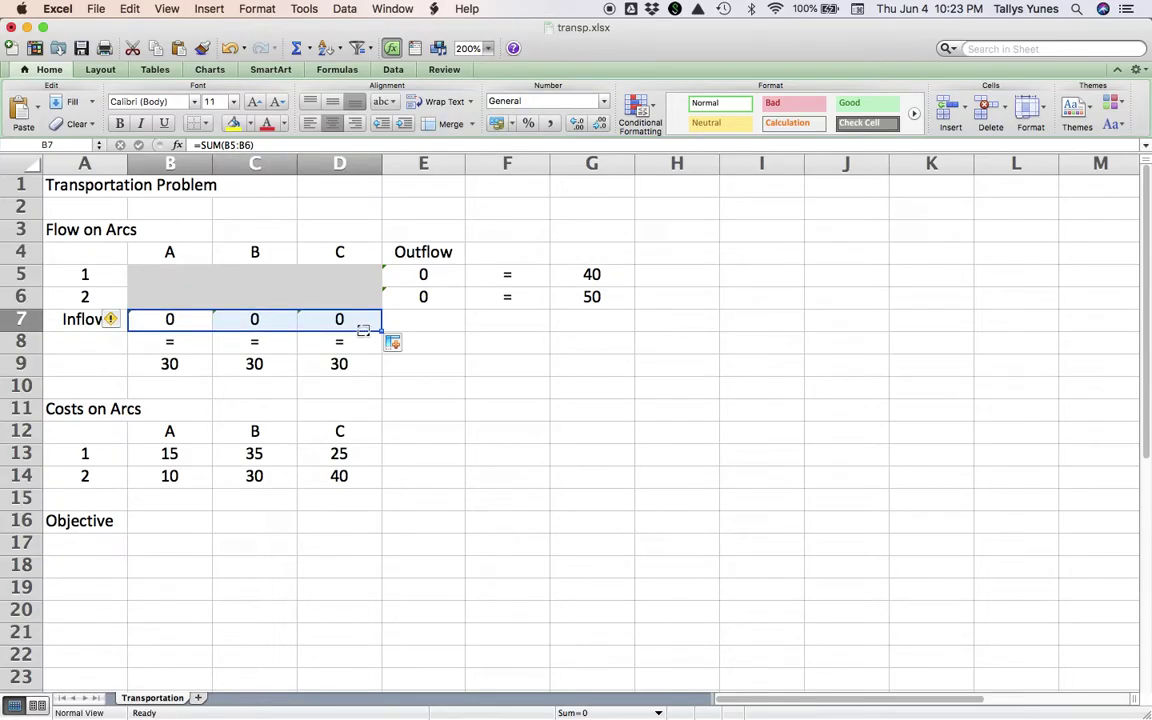
pyautogui.click(363, 329)
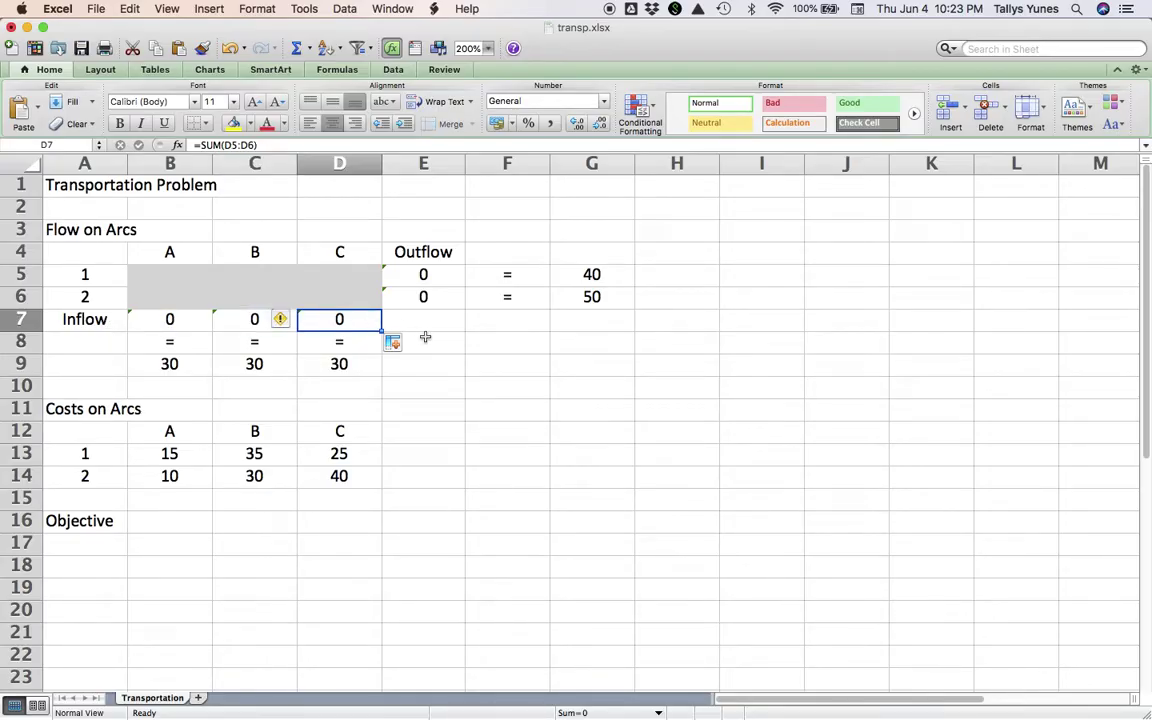
pyautogui.press('F2')
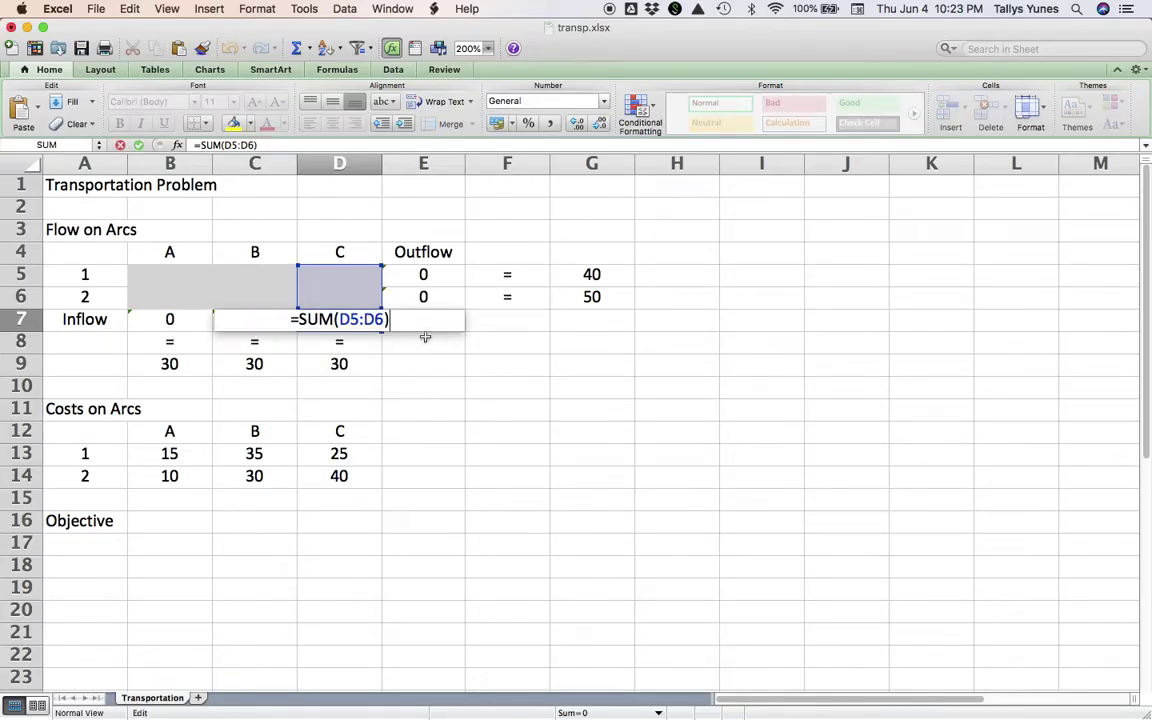
pyautogui.press('Escape')
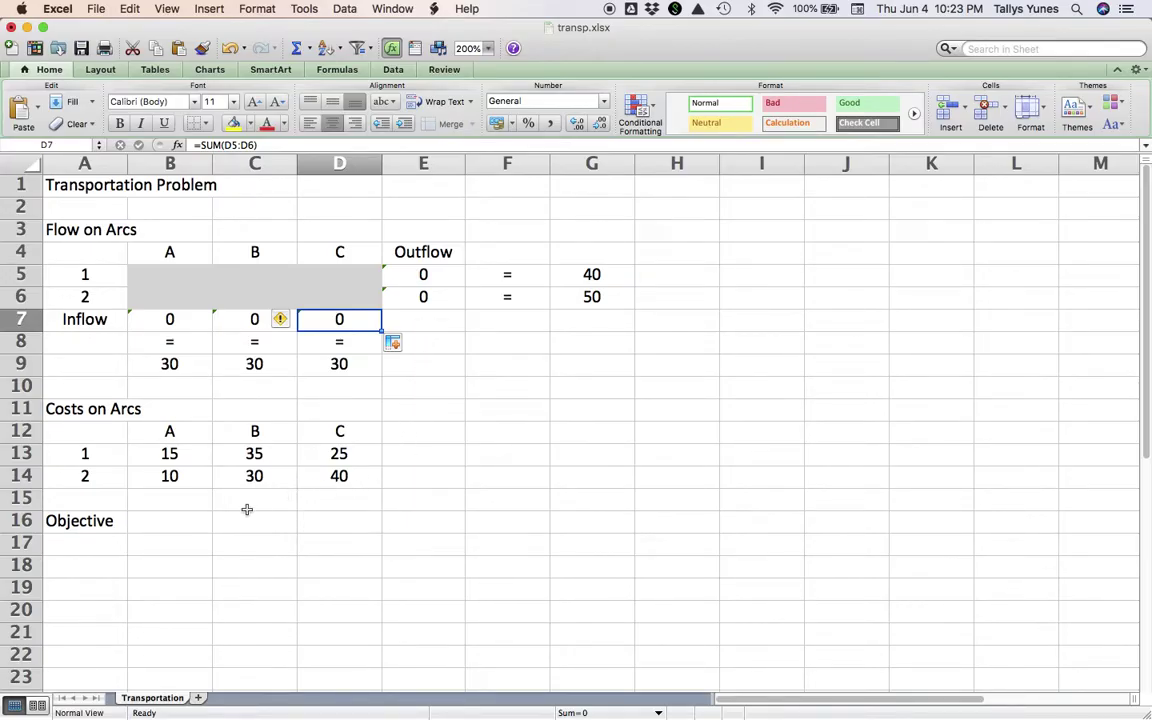
pyautogui.click(198, 530)
# Step: Enter =SUMPRODUCT(B5:D6,B13:D14) in Objective cell B16, then switch to the lecture PDF
pyautogui.write('=')
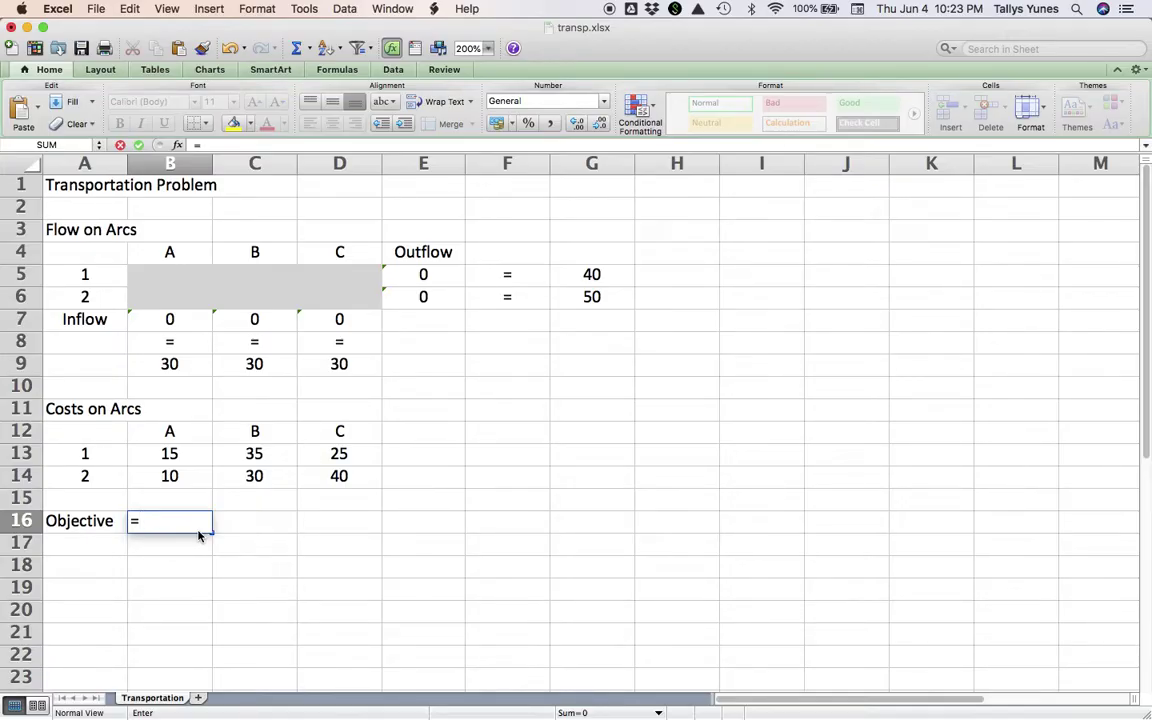
pyautogui.write('sumprod')
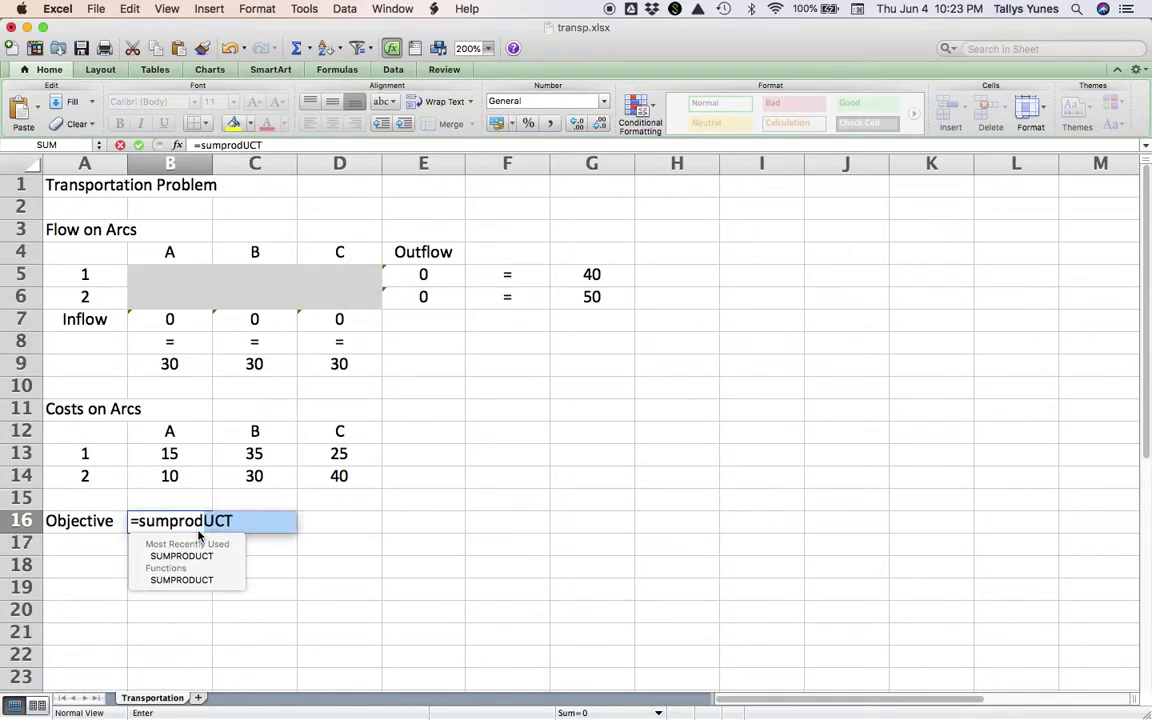
pyautogui.write('uct(')
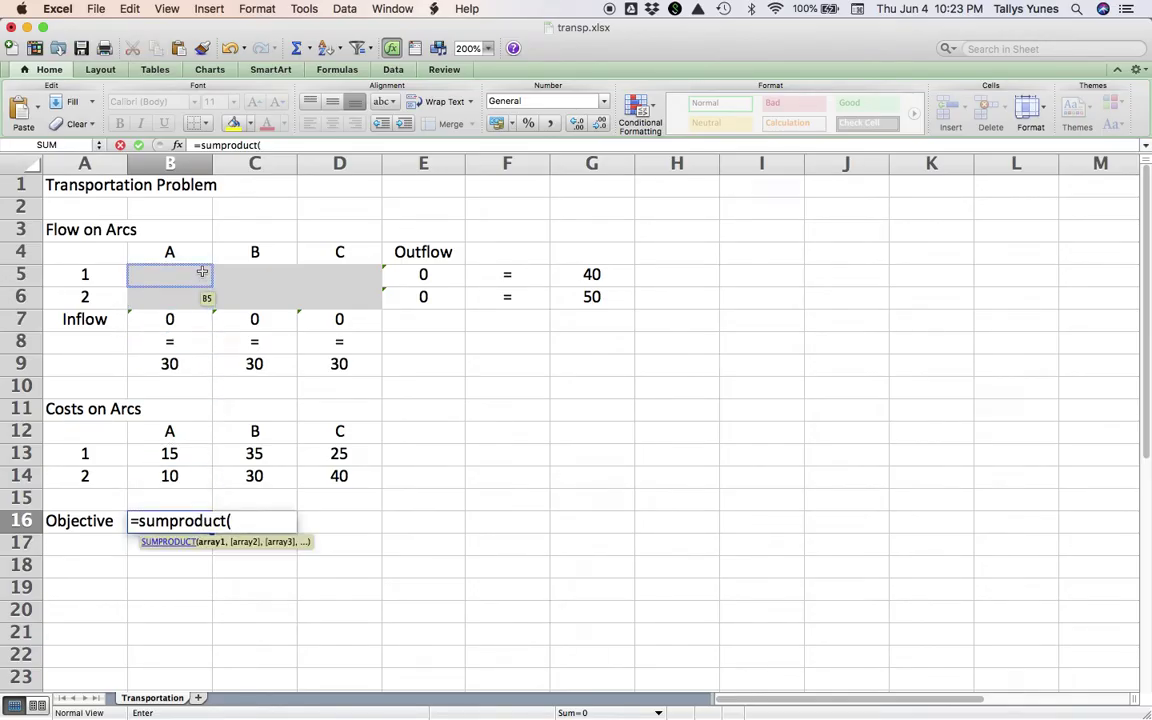
pyautogui.click(202, 276)
pyautogui.moveTo(202, 276); pyautogui.dragTo(328, 302)
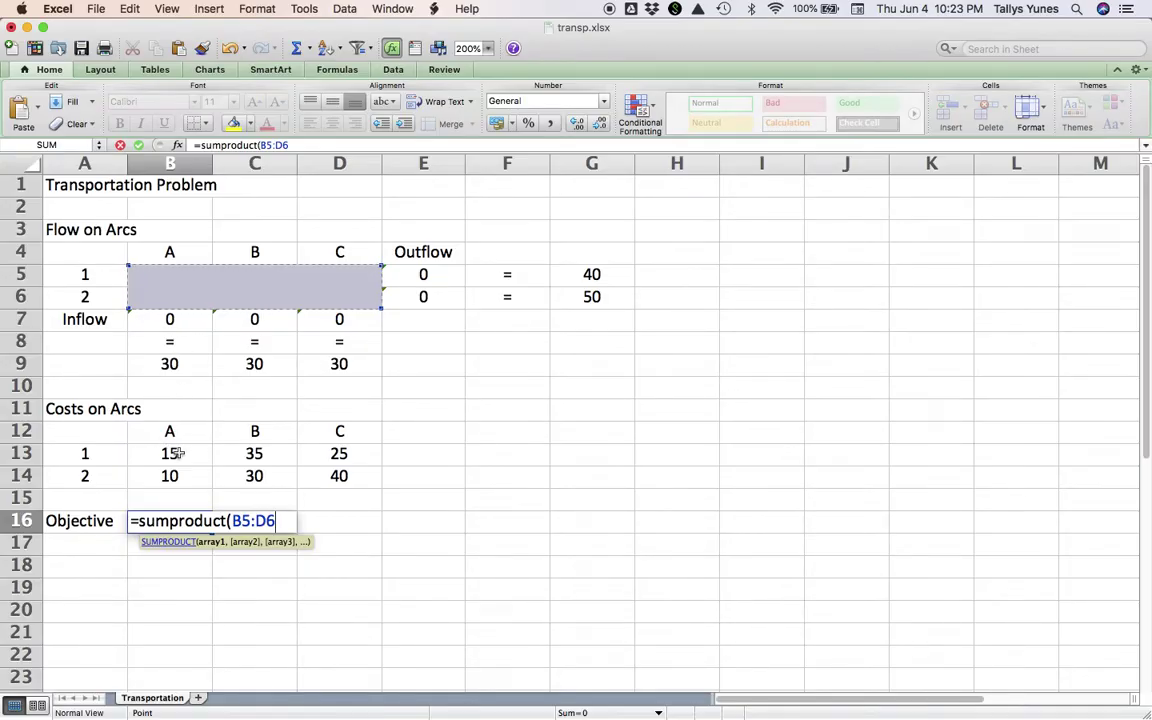
pyautogui.write(',')
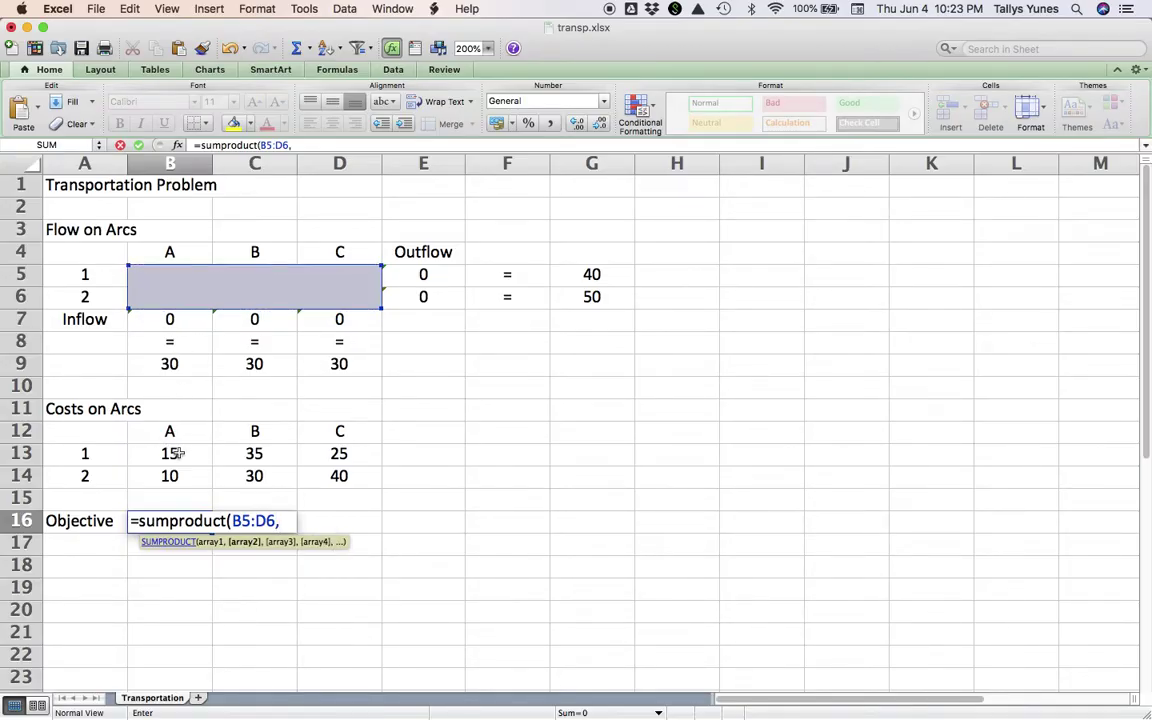
pyautogui.moveTo(193, 452); pyautogui.dragTo(326, 473)
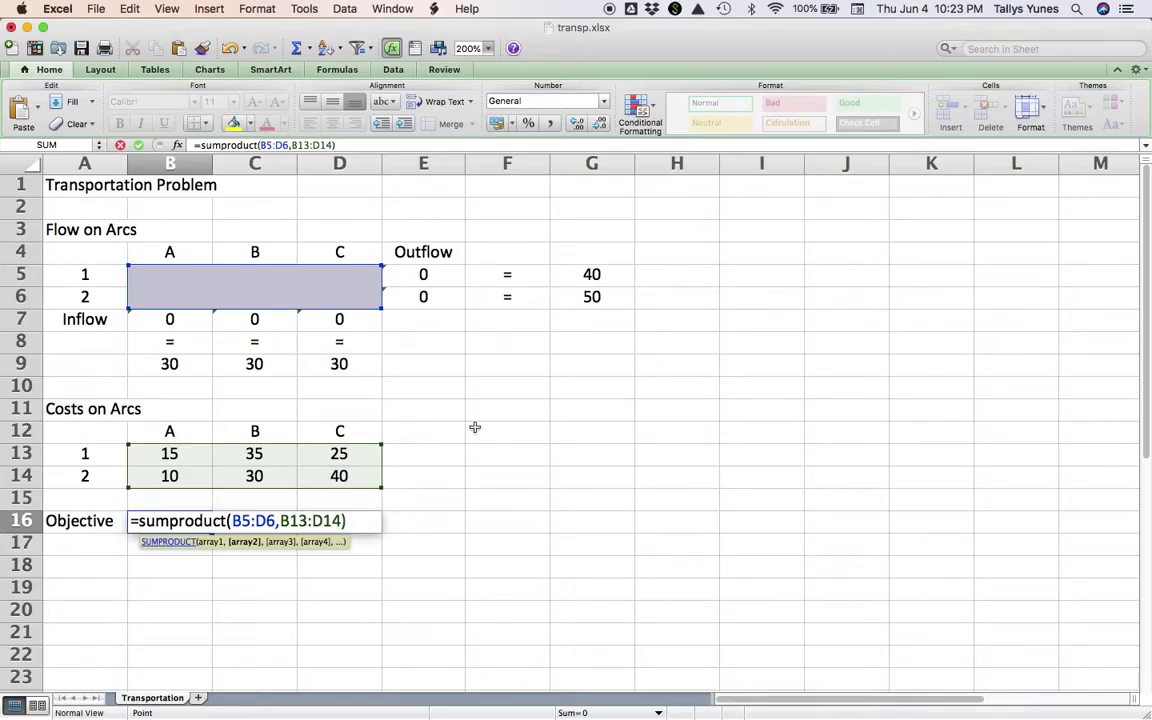
pyautogui.write(')')
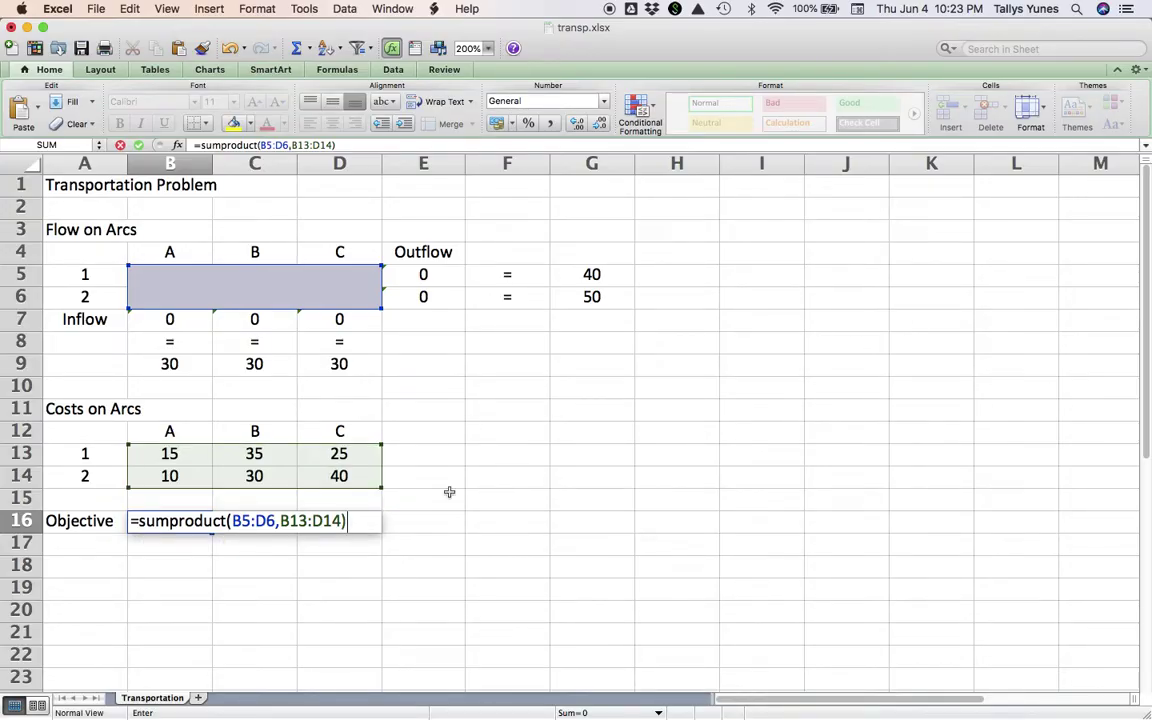
pyautogui.press('Return')
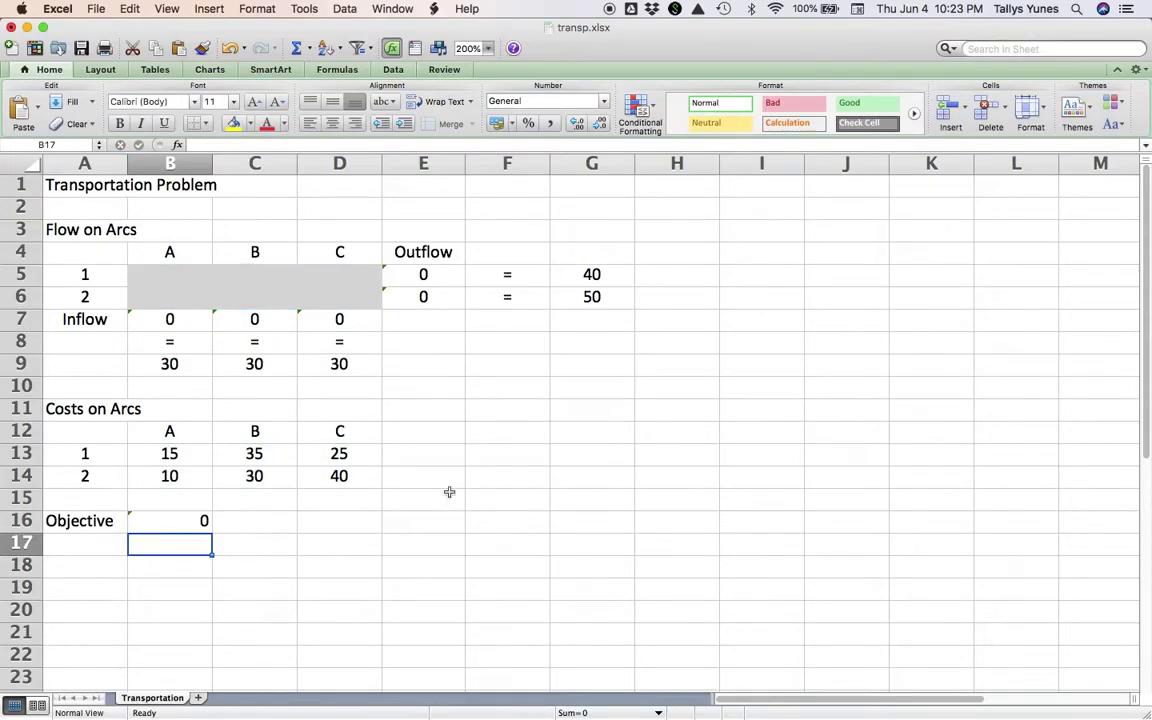
pyautogui.press('super+Tab')
pyautogui.press('super+Tab')
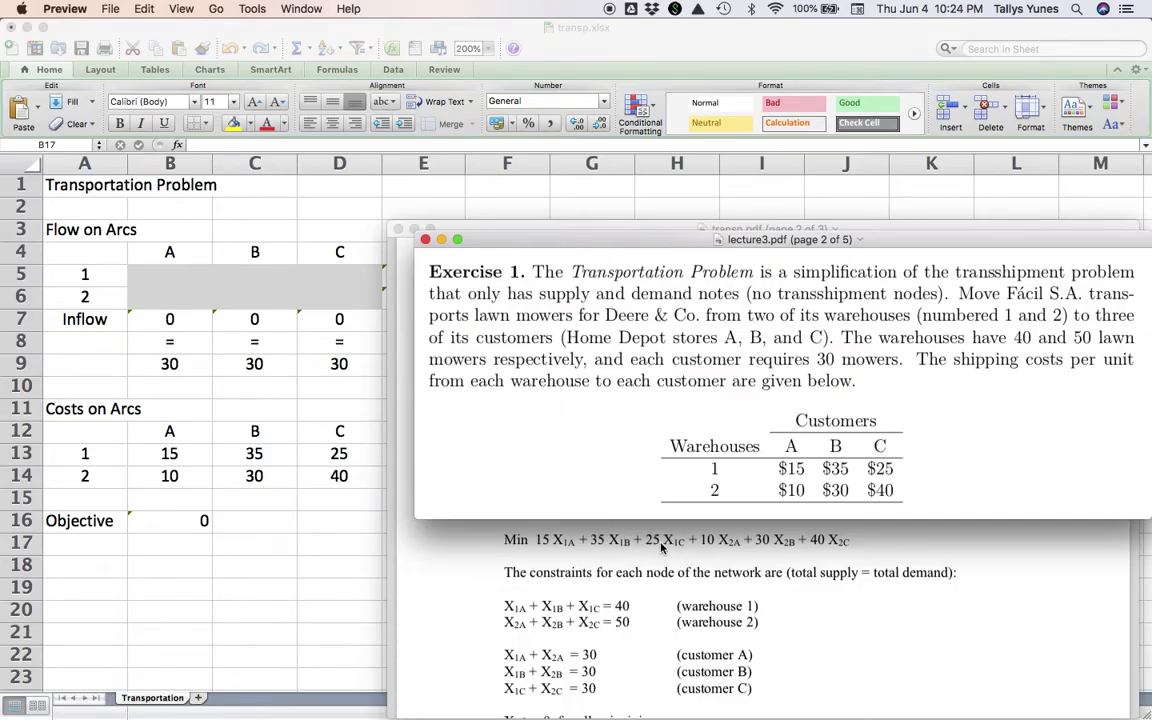
# Step: Return to Excel and review B16's =SUMPRODUCT(B5:D6,B13:D14) formula, leaving it unchanged
pyautogui.press('super+Tab')
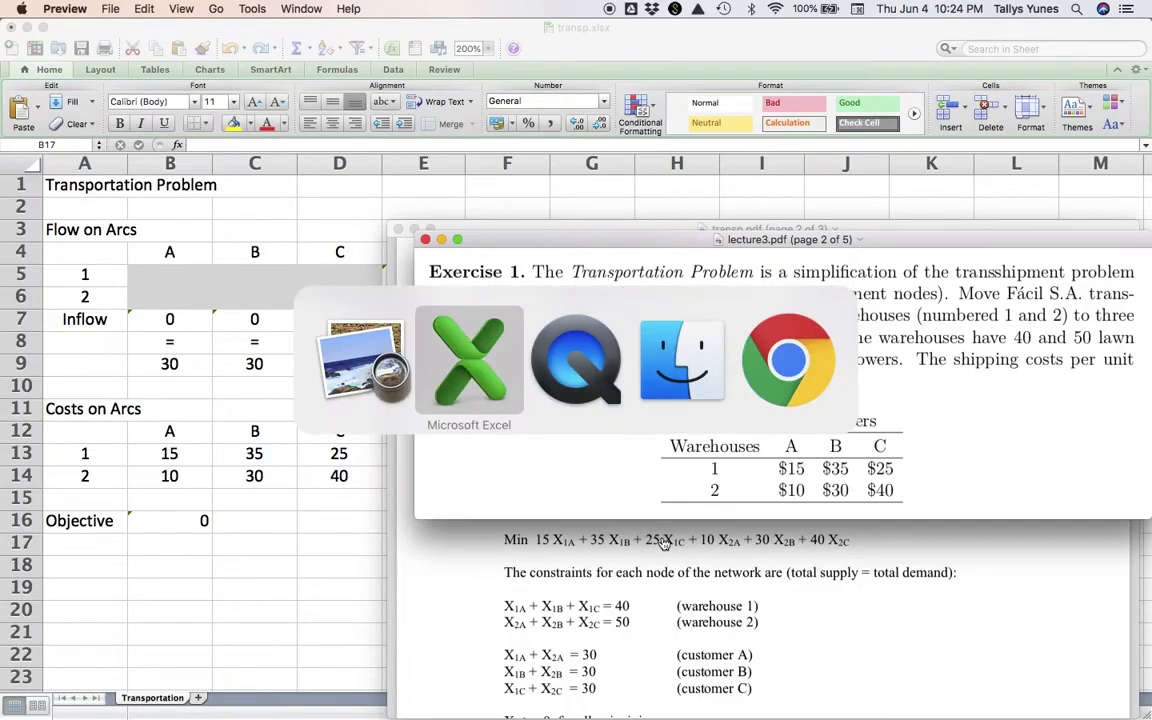
pyautogui.click(181, 522)
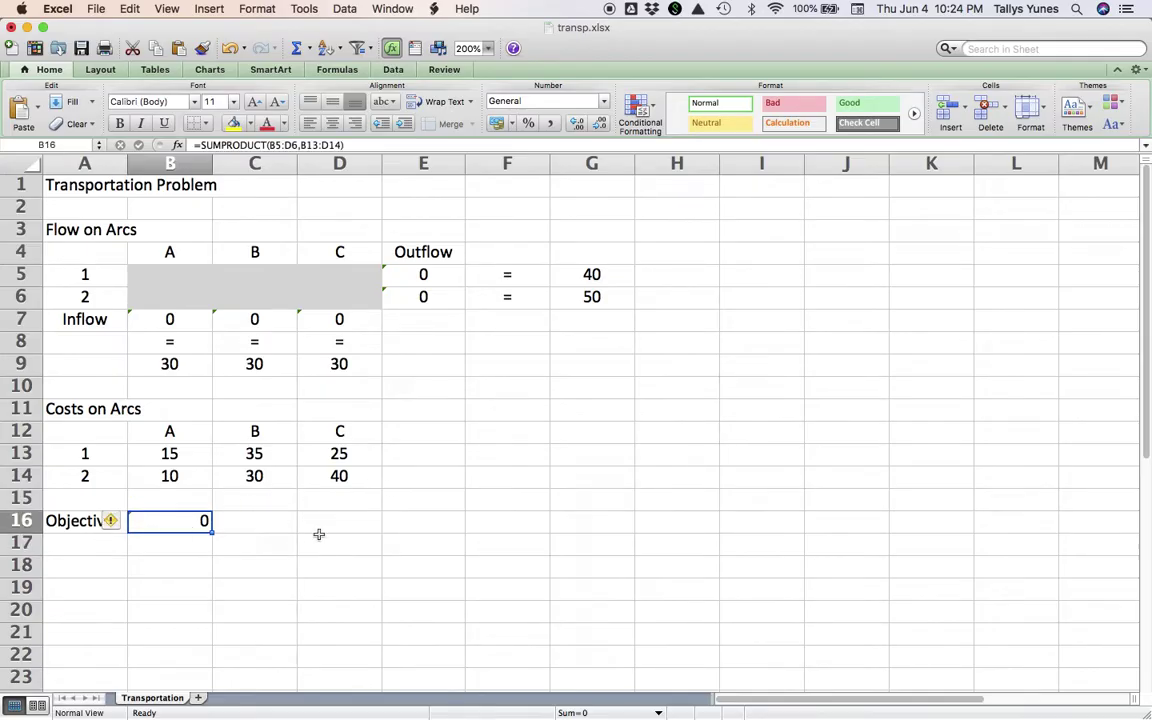
pyautogui.hotkey('ctrl', 'u')
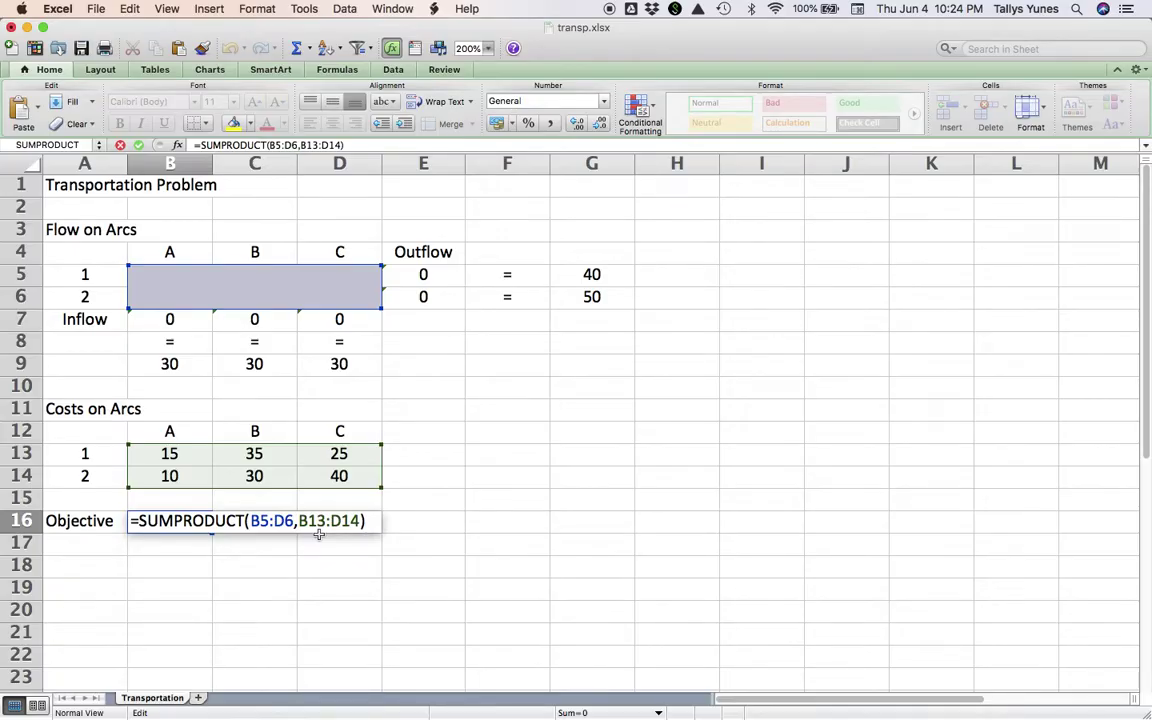
pyautogui.press('Return')
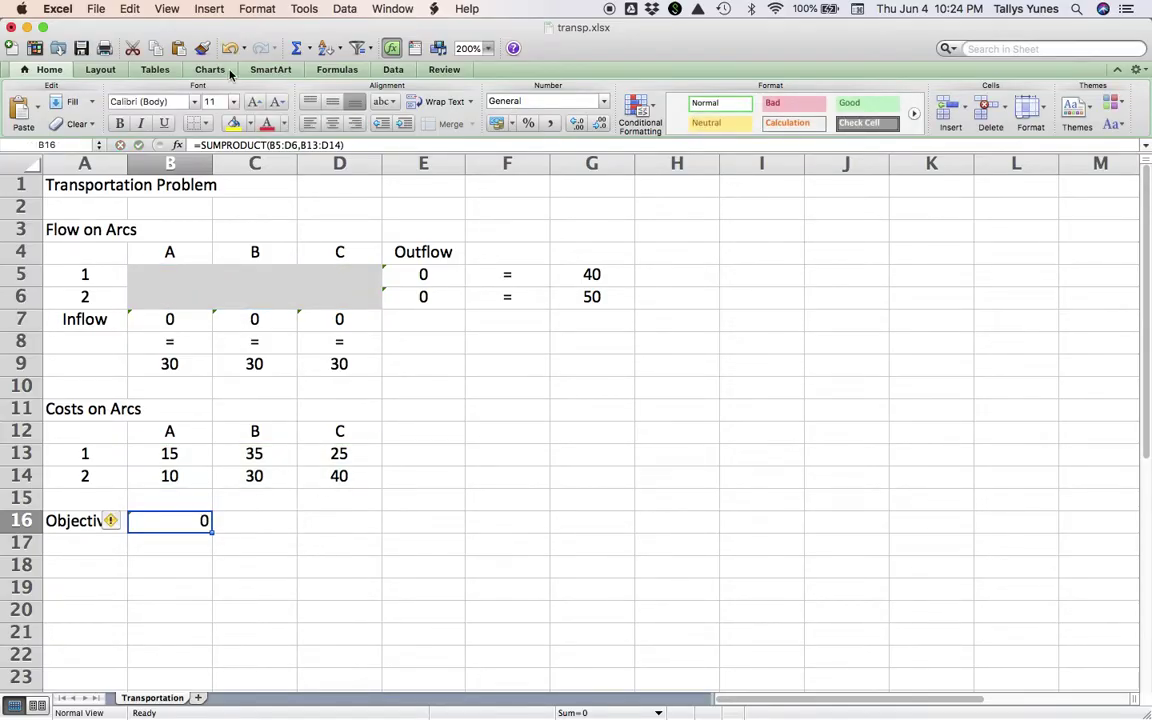
# Step: Open Solver and set it to minimize objective cell $B$16
pyautogui.click(392, 70)
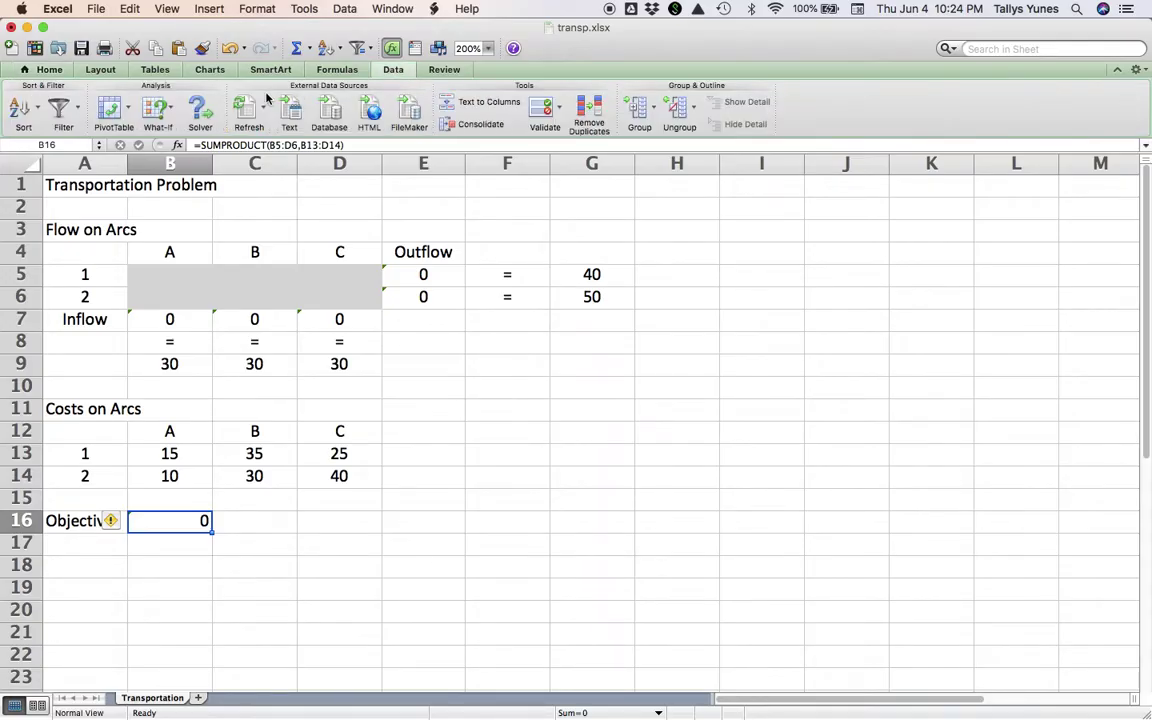
pyautogui.click(201, 110)
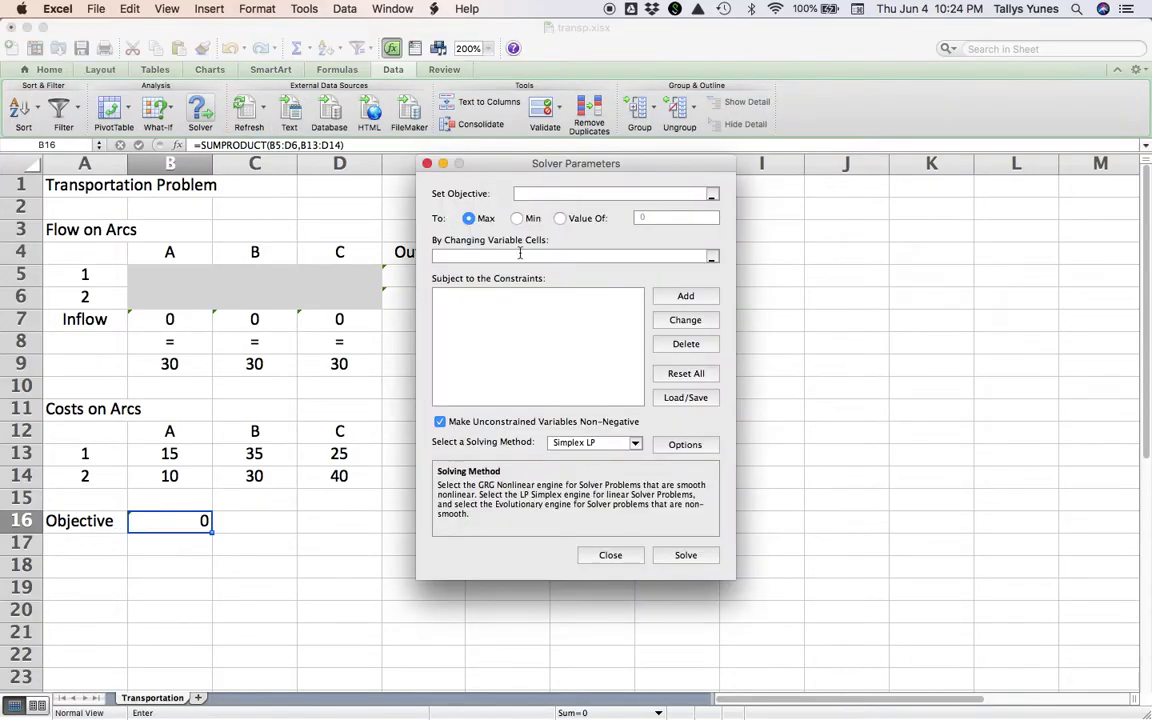
pyautogui.moveTo(515, 168); pyautogui.dragTo(782, 220)
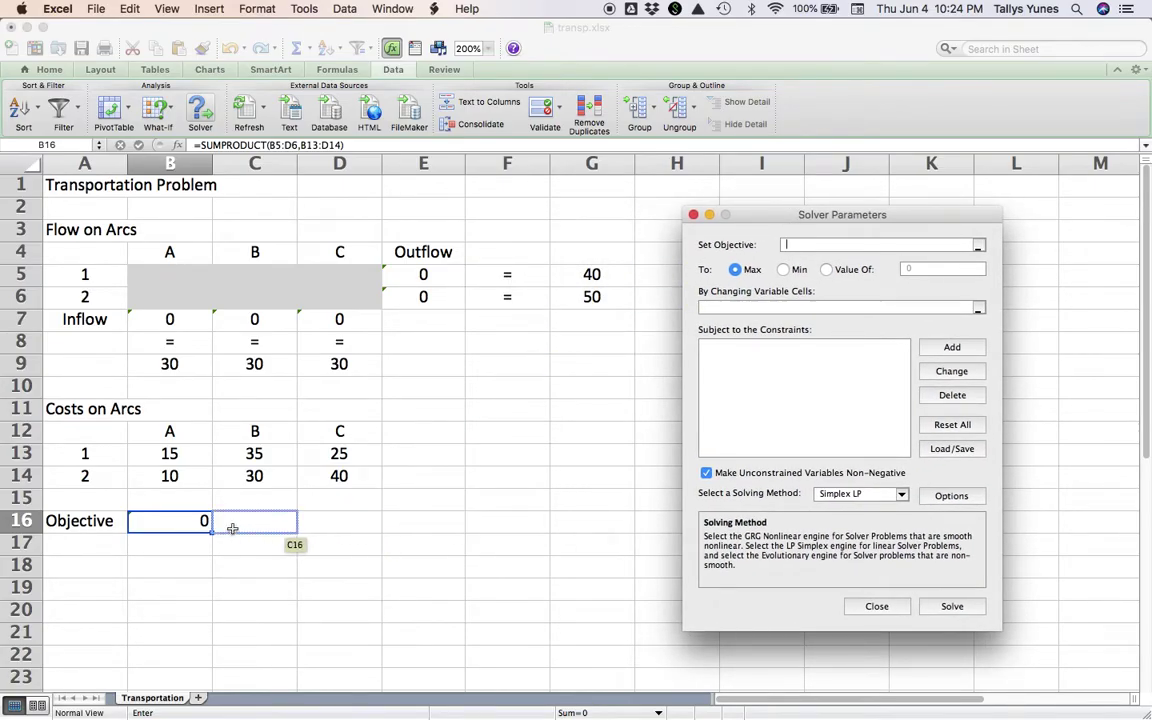
pyautogui.click(167, 523)
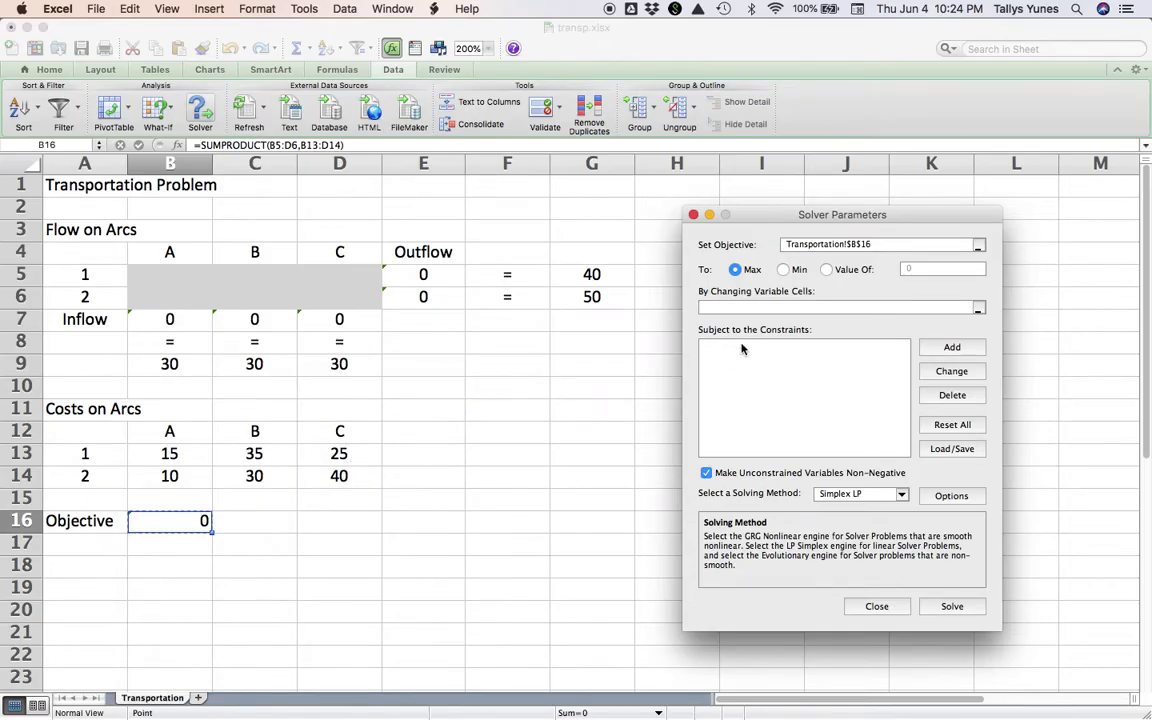
pyautogui.click(784, 270)
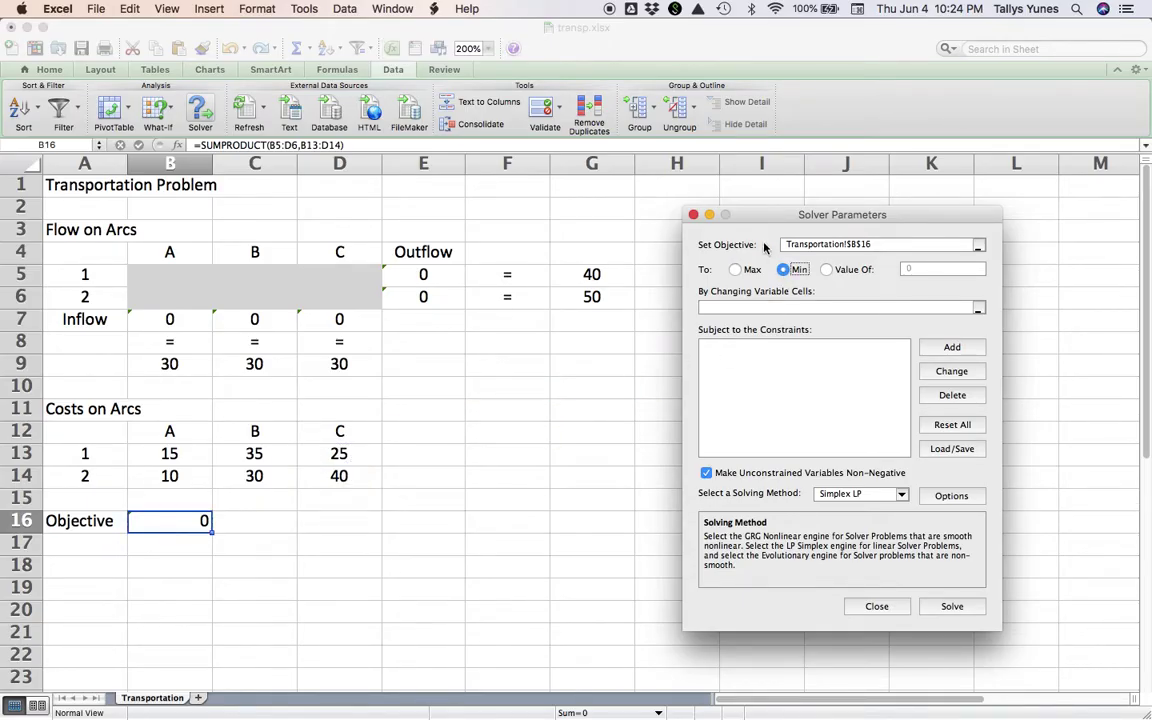
pyautogui.moveTo(760, 221); pyautogui.dragTo(741, 220)
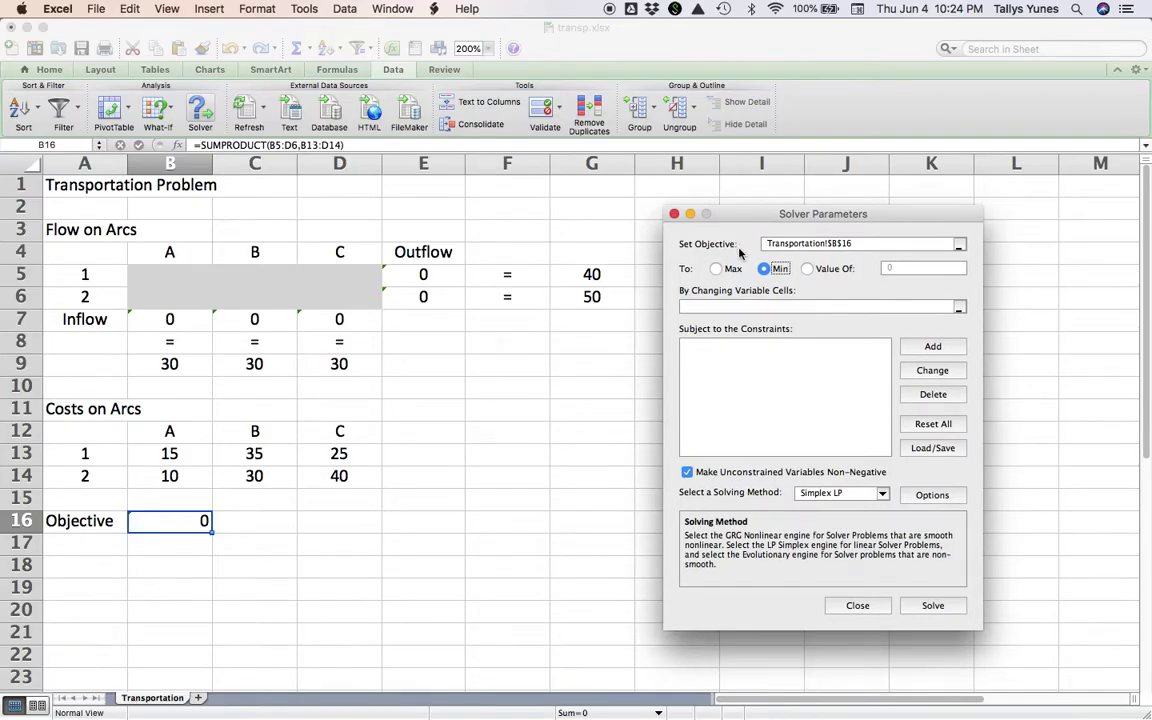
# Step: Set the flow cells $B$5:$D$6 as Solver's variable cells
pyautogui.click(735, 307)
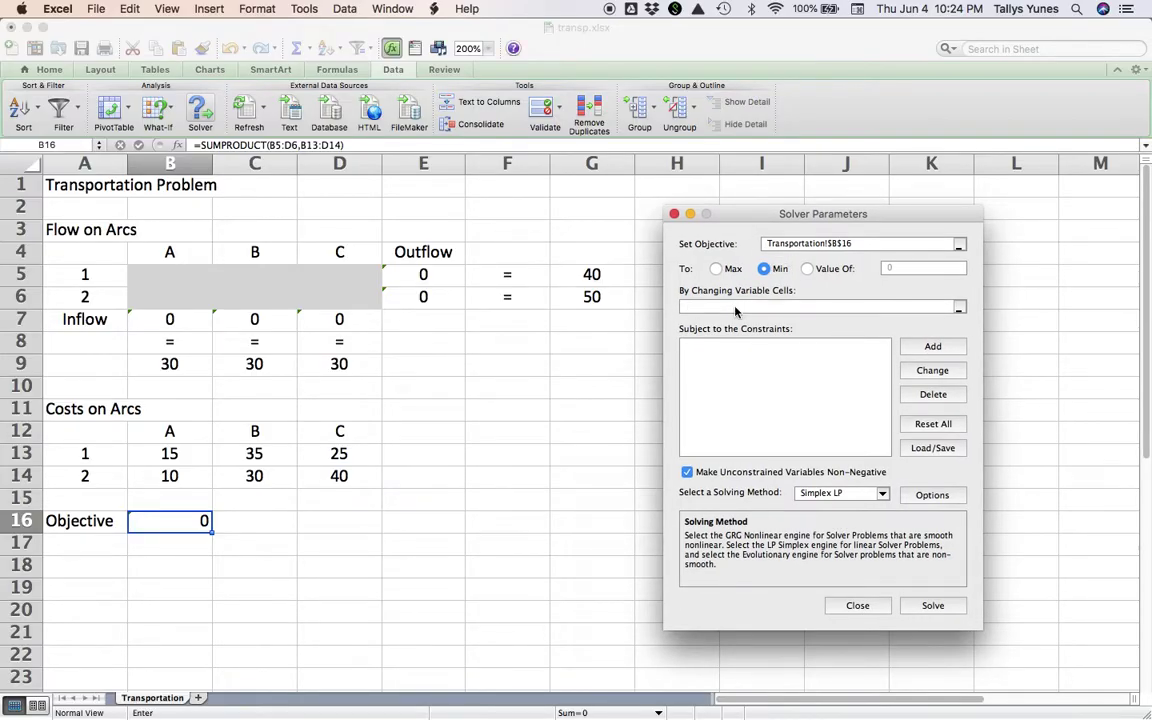
pyautogui.click(177, 277)
pyautogui.moveTo(177, 277); pyautogui.dragTo(339, 300)
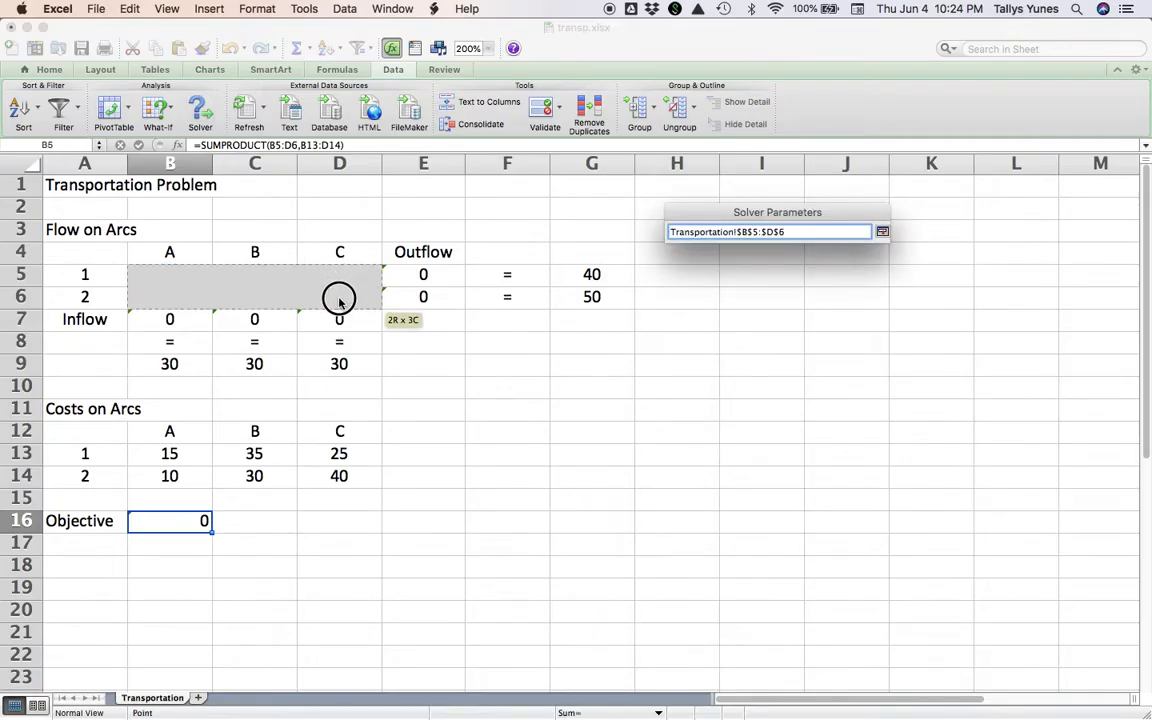
pyautogui.moveTo(339, 300); pyautogui.dragTo(339, 303)
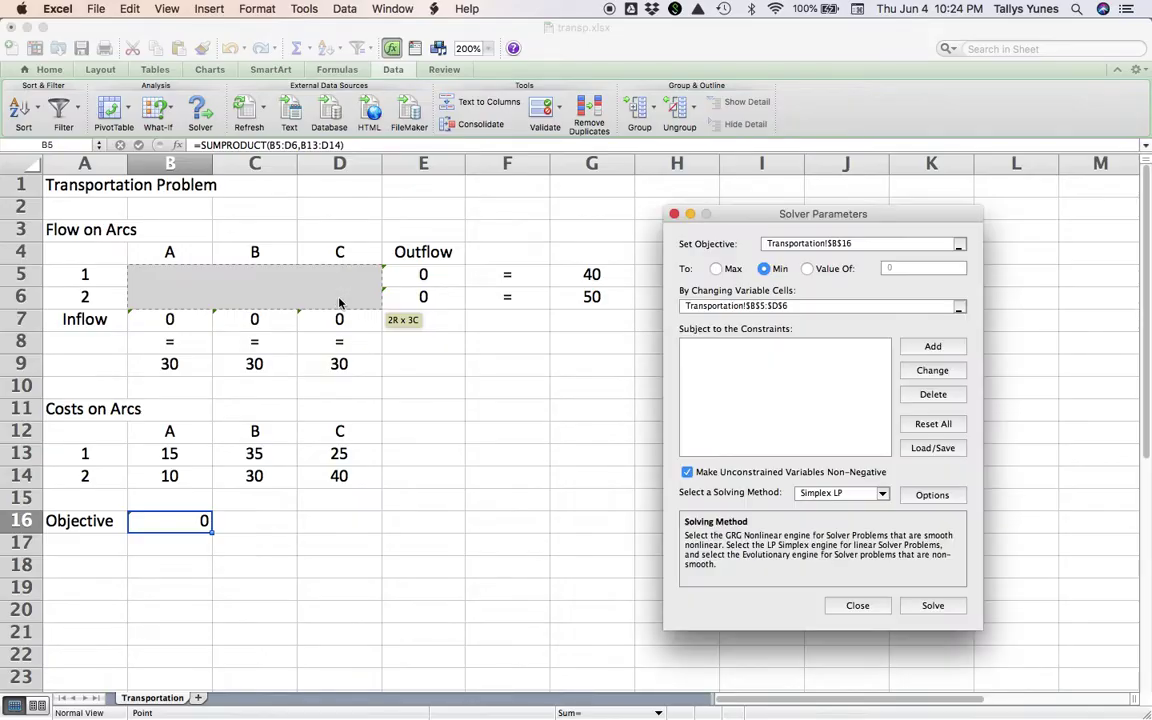
pyautogui.click(916, 348)
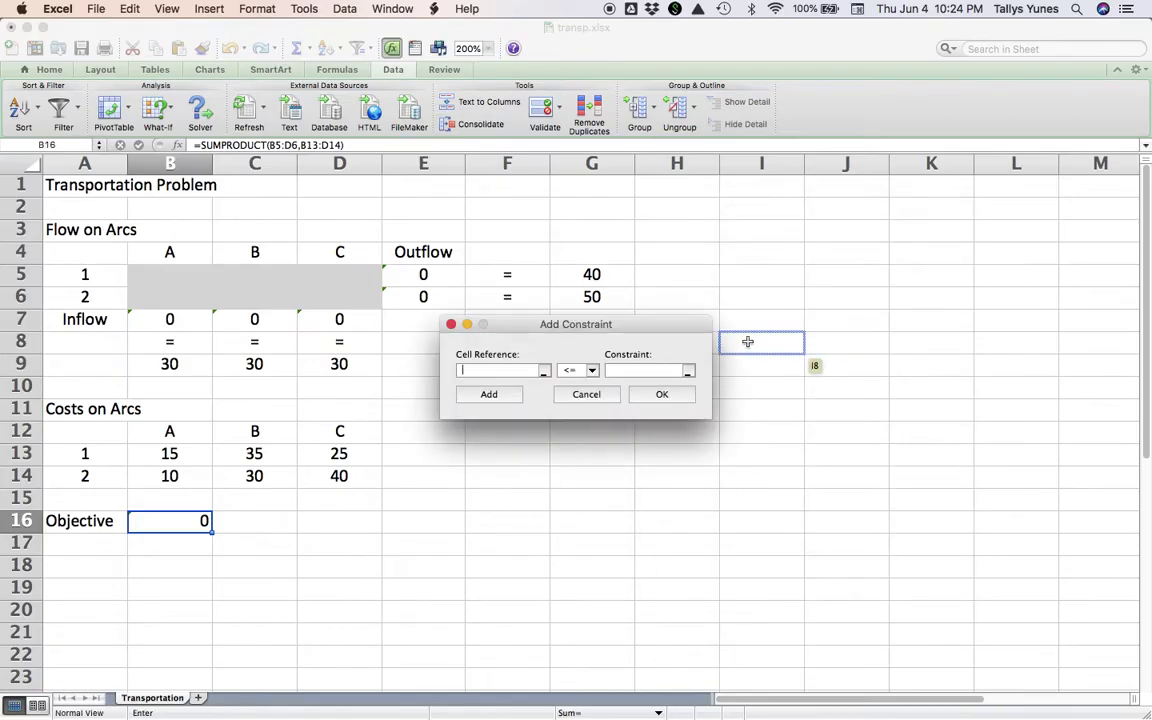
# Step: Add the supply constraint $E$5:$E$6 = $G$5:$G$6
pyautogui.moveTo(689, 327); pyautogui.dragTo(705, 413)
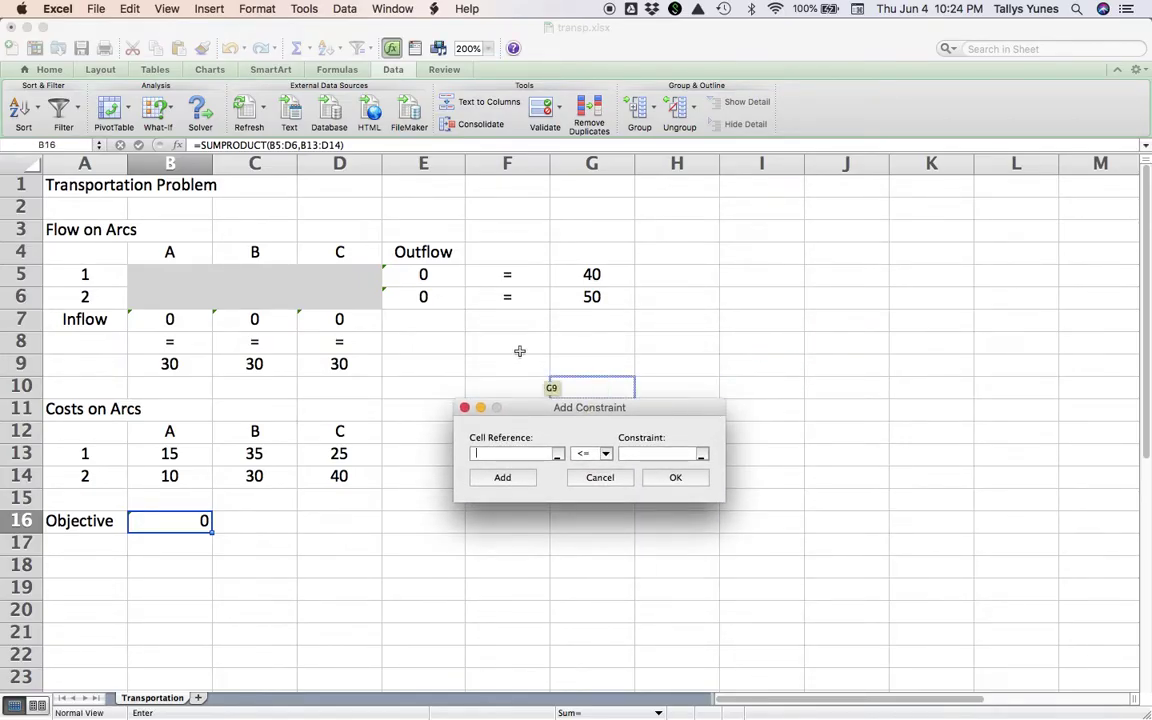
pyautogui.moveTo(447, 280); pyautogui.dragTo(447, 304)
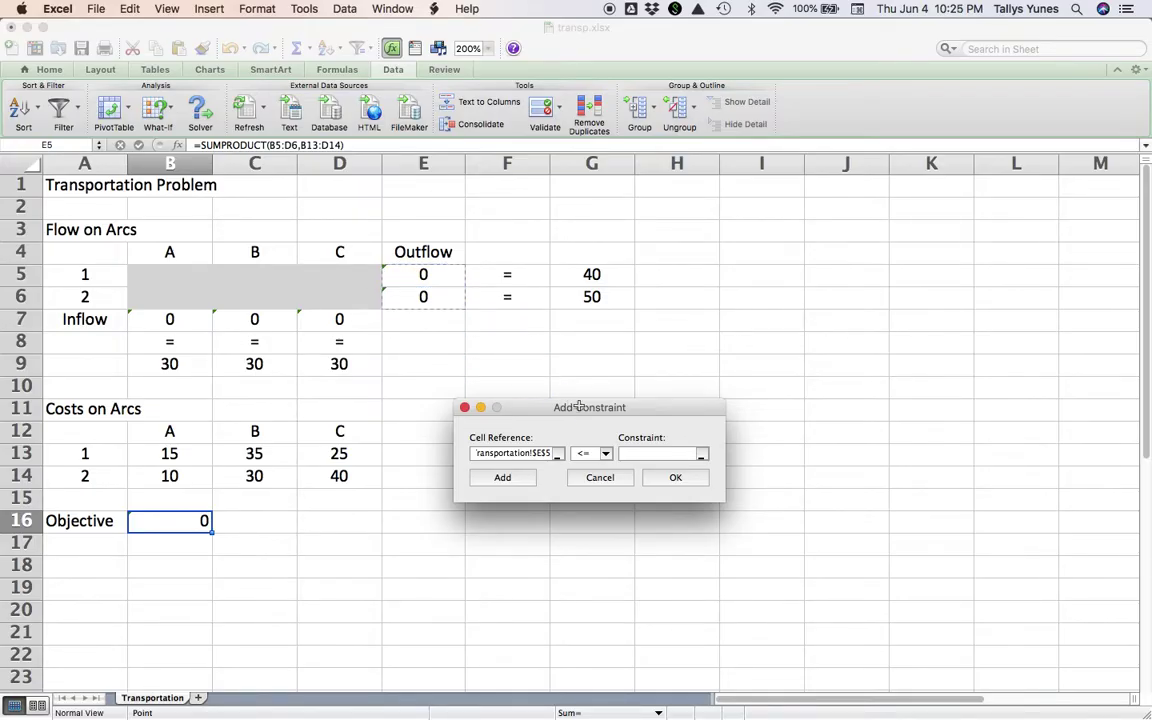
pyautogui.click(592, 453)
pyautogui.click(598, 480)
pyautogui.moveTo(604, 273); pyautogui.dragTo(607, 311)
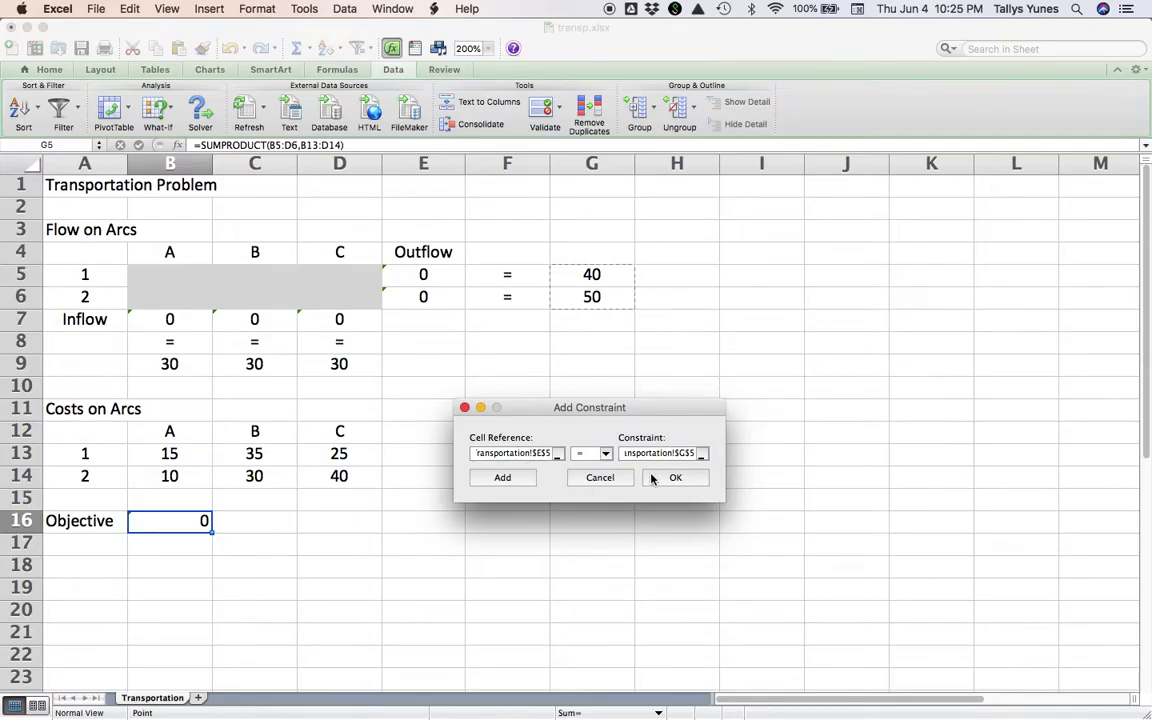
pyautogui.click(504, 479)
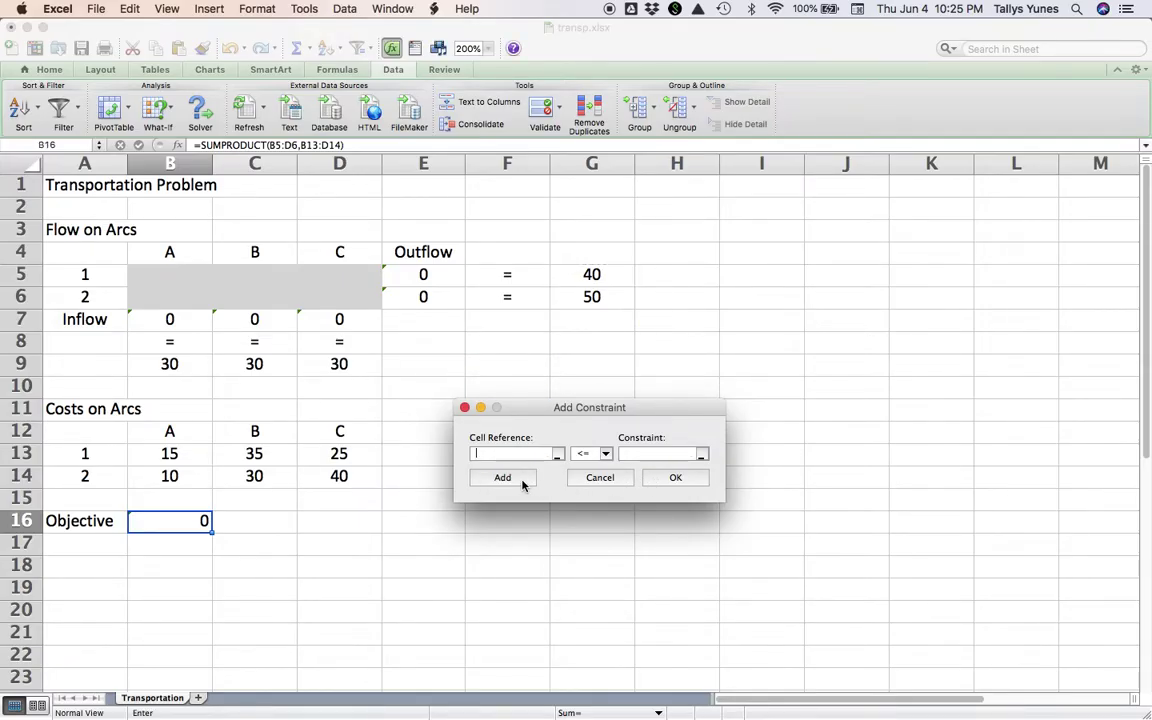
# Step: Add the demand constraint $B$7:$D$7 = $B$9:$D$9
pyautogui.click(190, 321)
pyautogui.moveTo(190, 321); pyautogui.dragTo(347, 321)
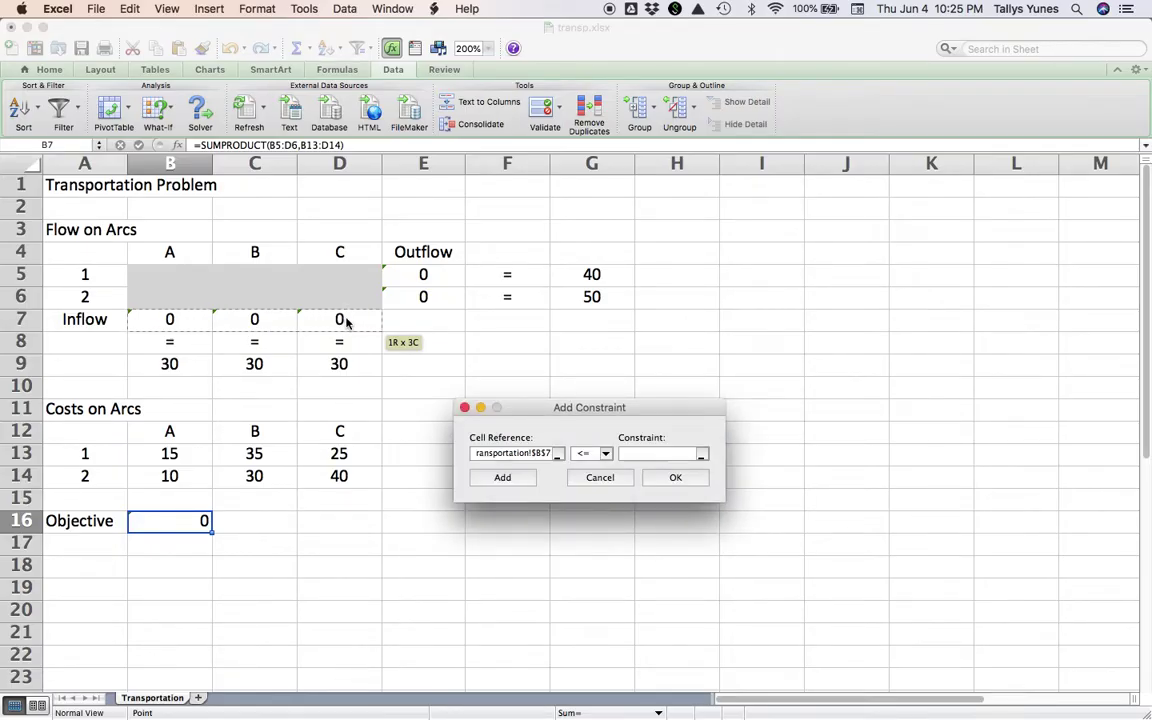
pyautogui.click(605, 456)
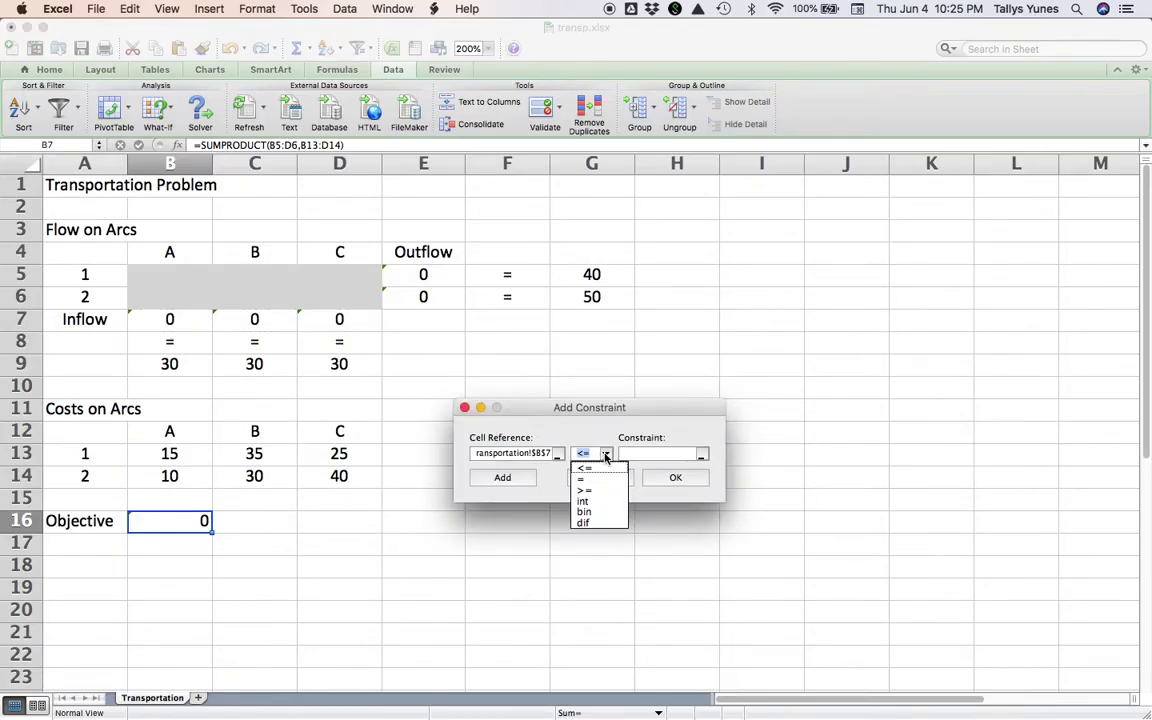
pyautogui.click(596, 469)
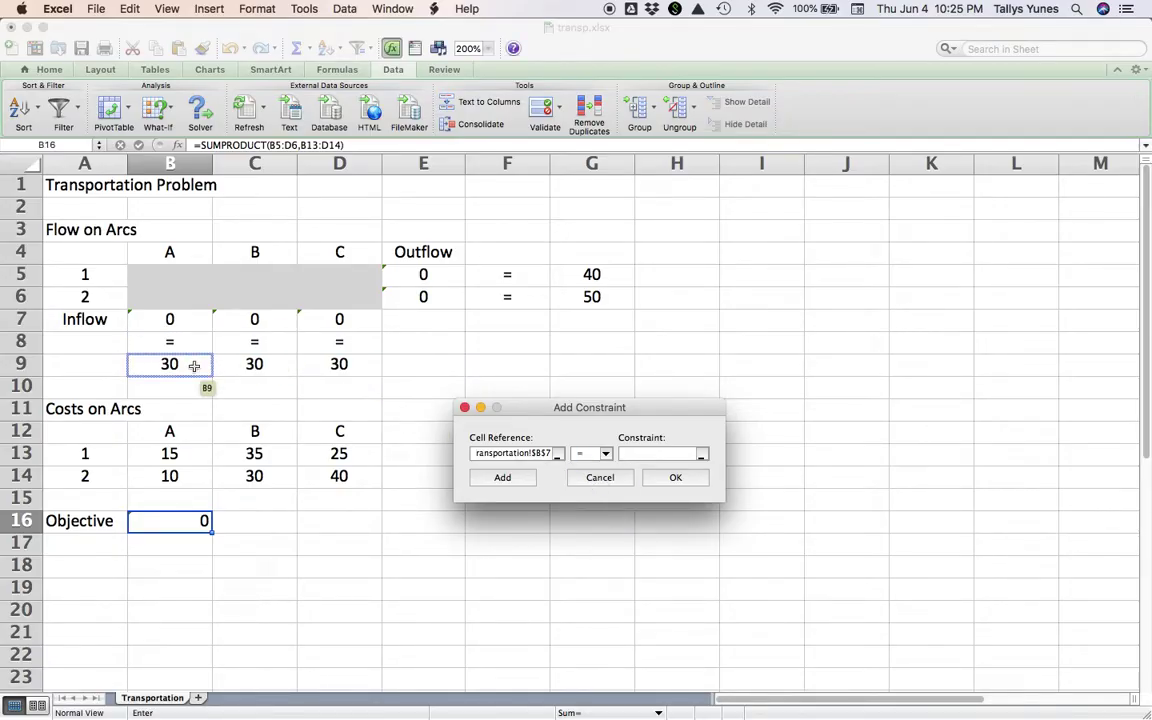
pyautogui.moveTo(194, 366); pyautogui.dragTo(329, 368)
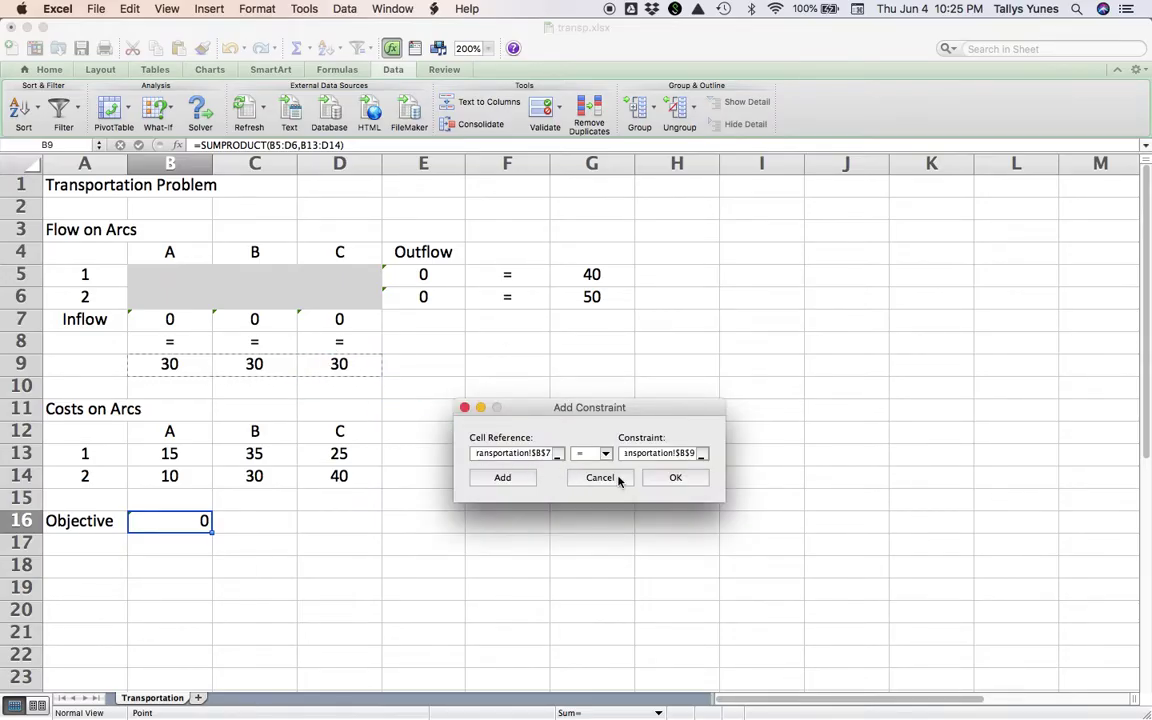
pyautogui.click(658, 481)
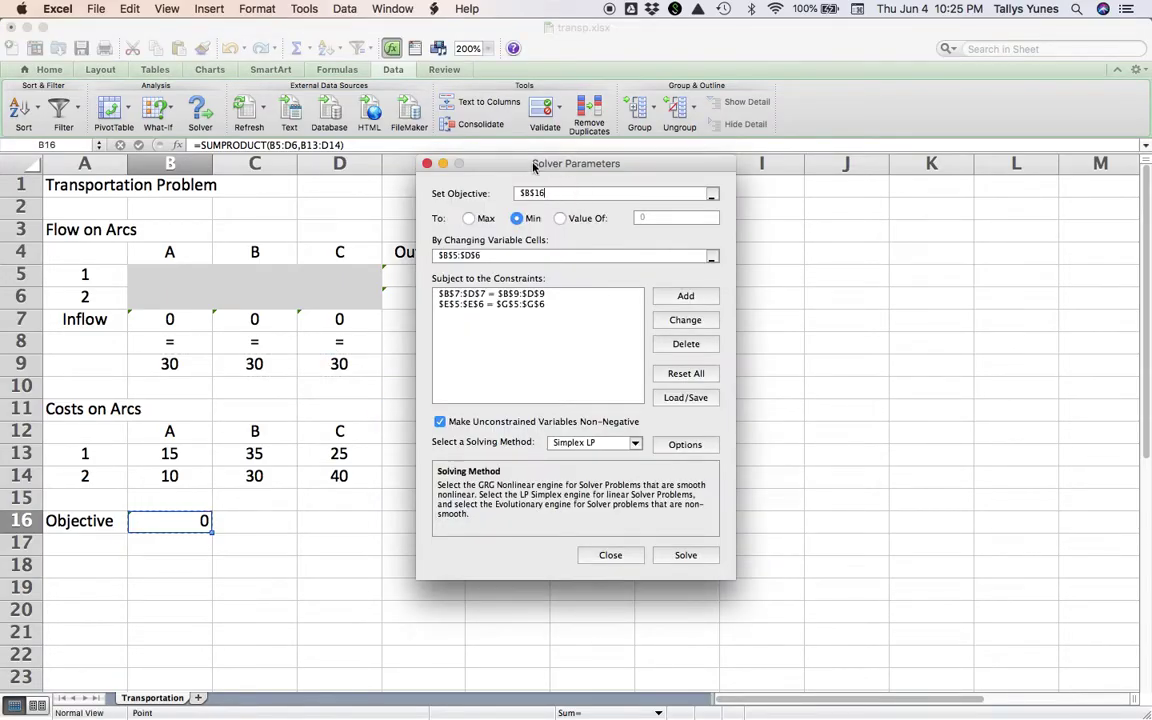
# Step: Solve with Simplex LP, giving flows 10, 0, 30 and 20, 30, 0 at cost 2000
pyautogui.moveTo(521, 168); pyautogui.dragTo(710, 219)
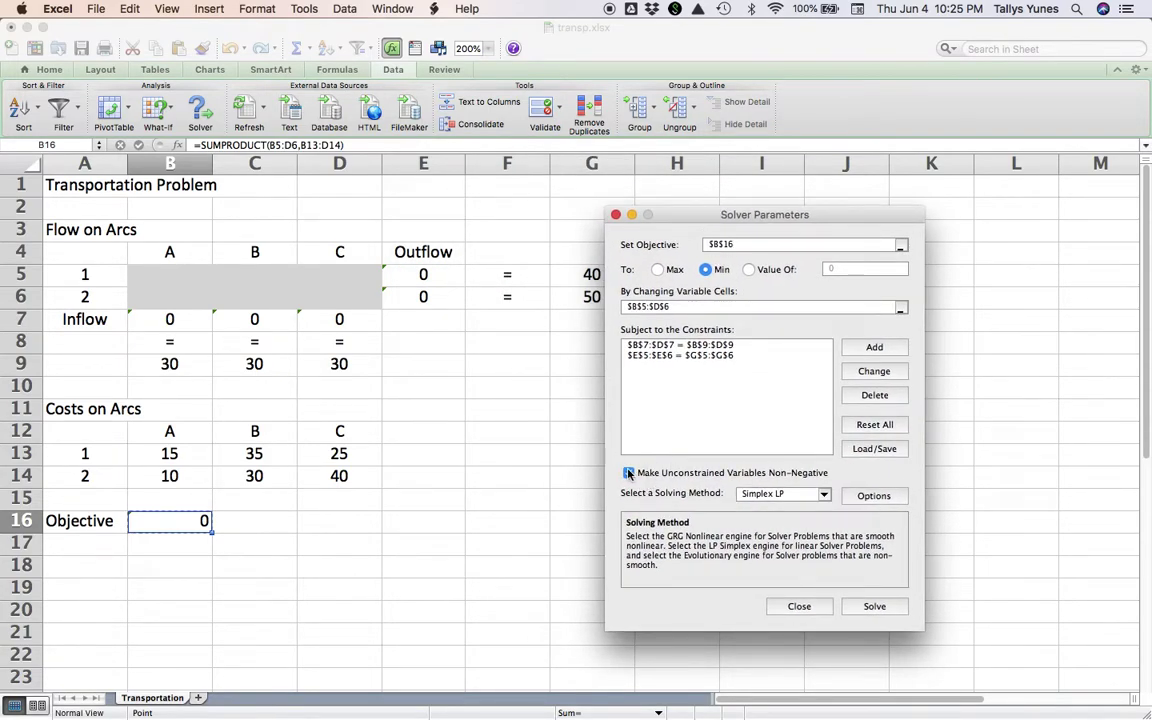
pyautogui.click(790, 494)
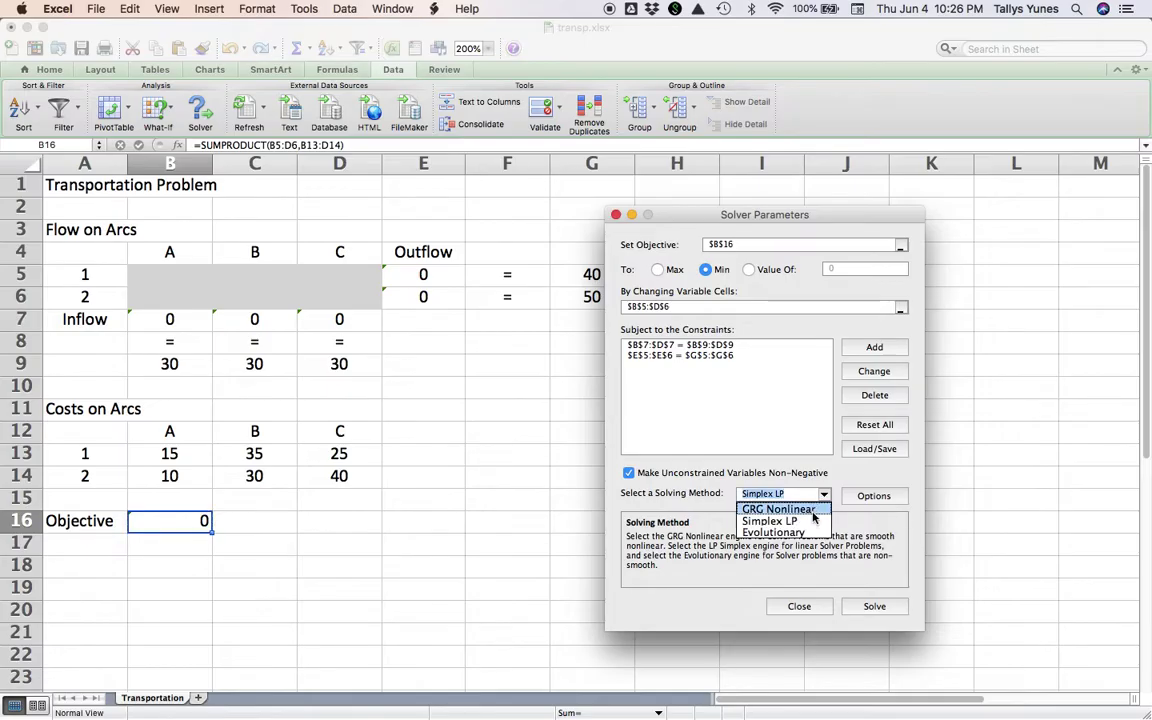
pyautogui.click(813, 521)
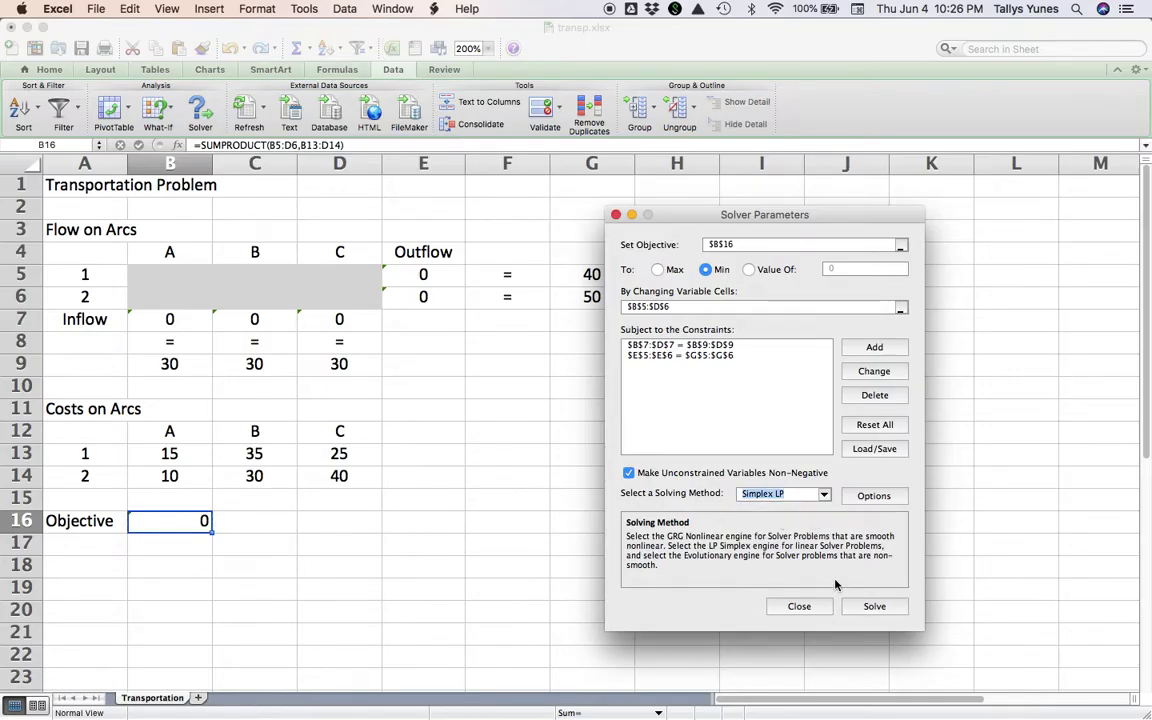
pyautogui.click(874, 606)
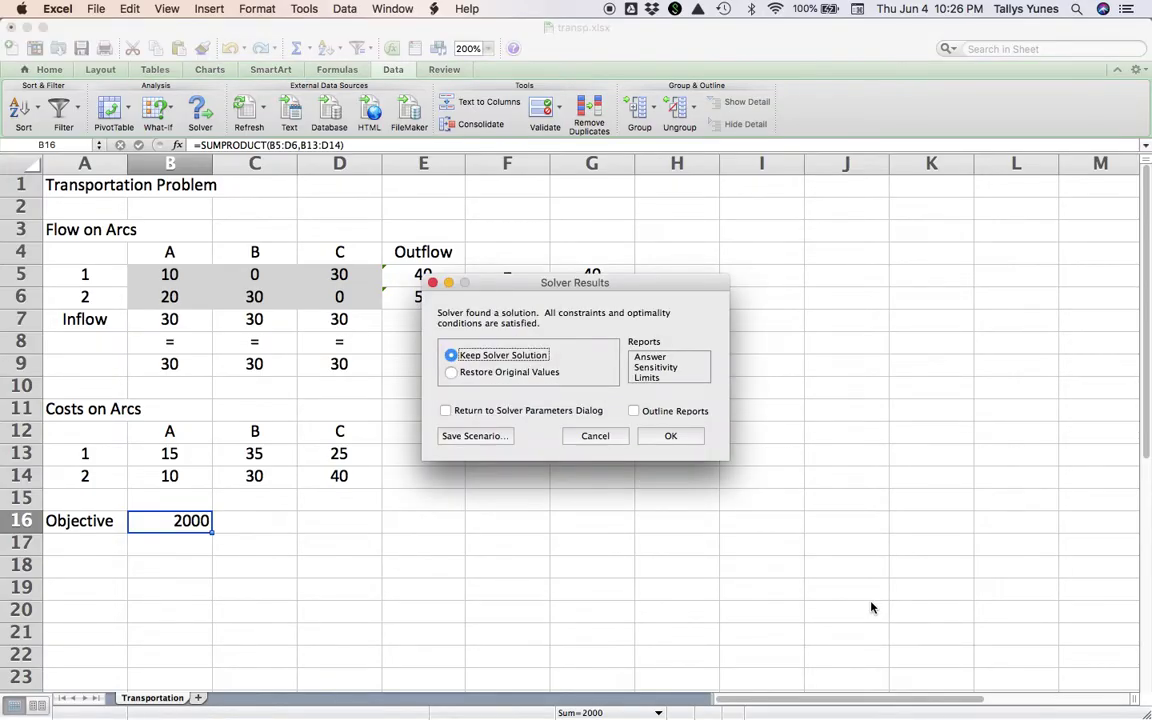
# Step: Keep the optimal Solver flows on the sheet and check the flow in B5
pyautogui.click(671, 437)
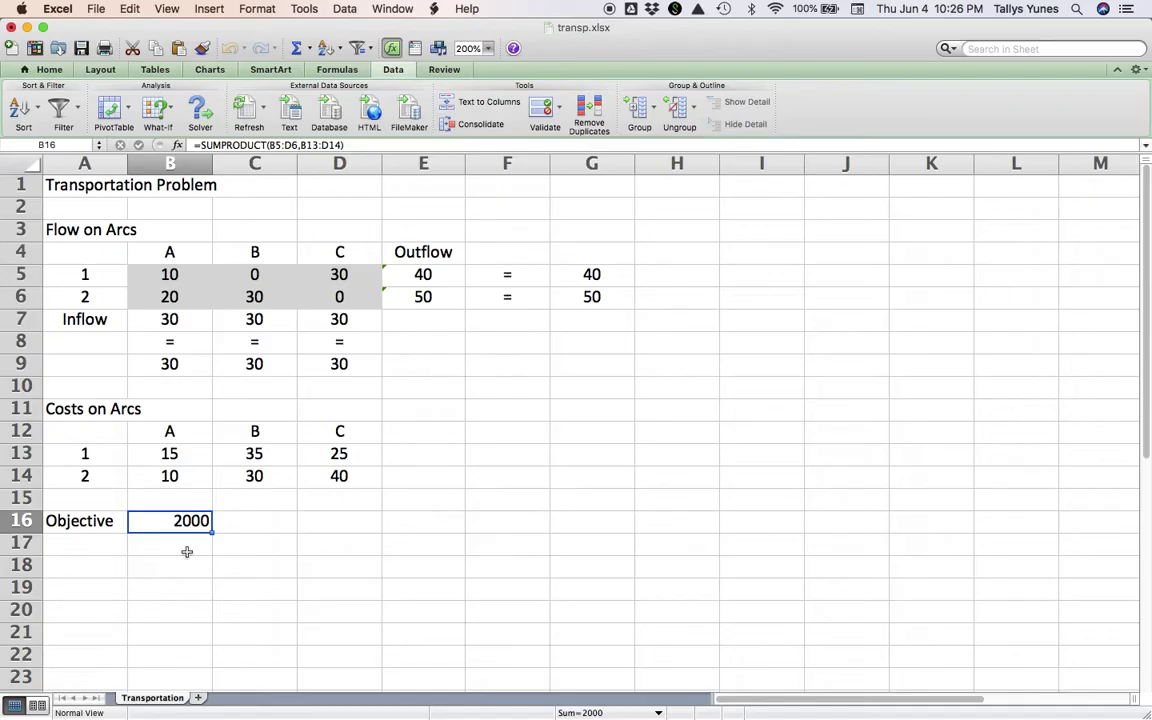
pyautogui.click(172, 275)
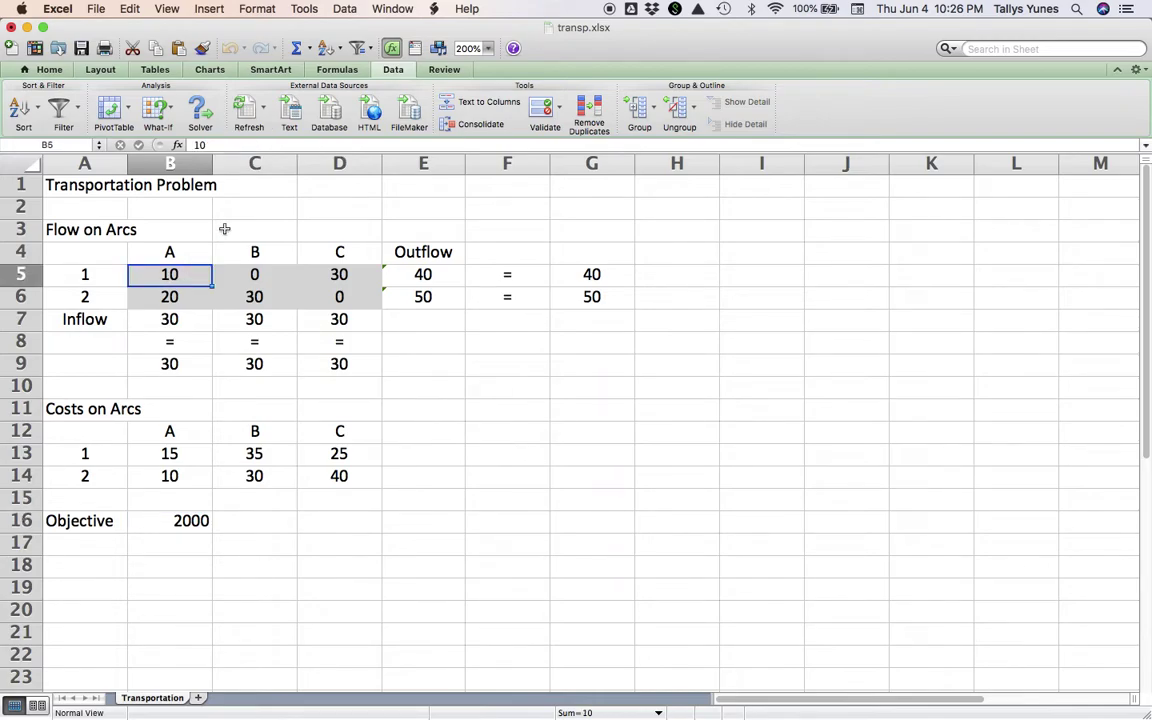
pyautogui.press('Tab')
pyautogui.press('Tab')
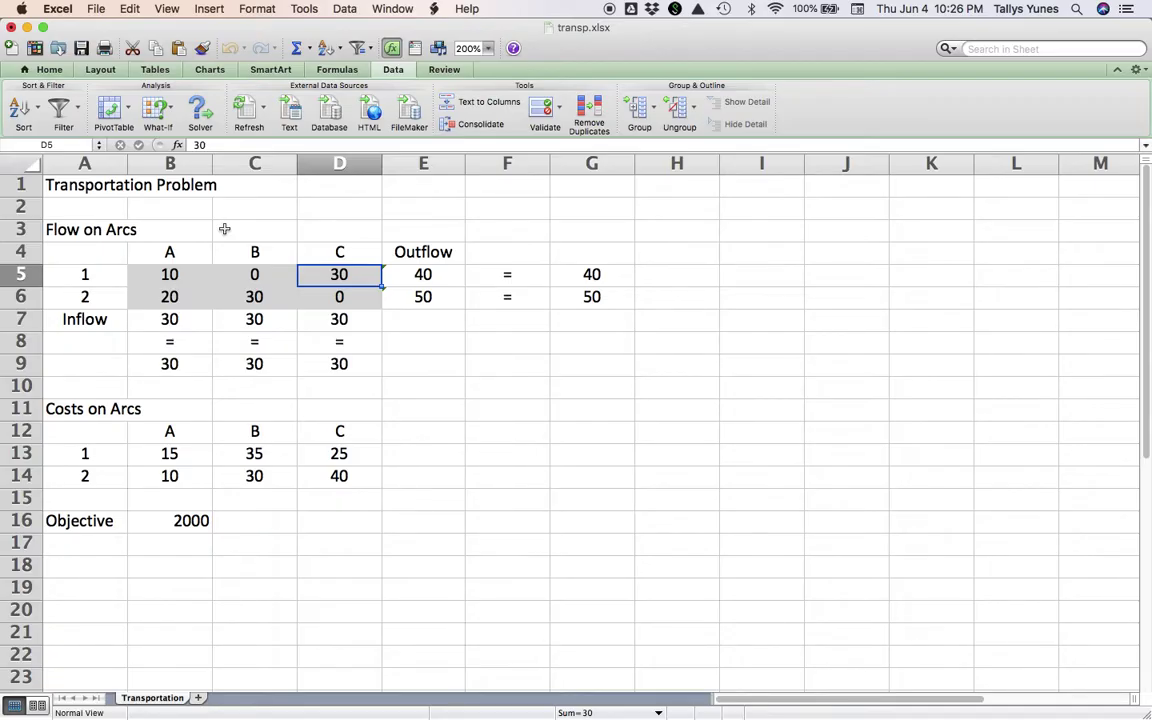
pyautogui.hotkey('shift', 'Tab')
pyautogui.hotkey('shift', 'Tab')
pyautogui.press('Return')
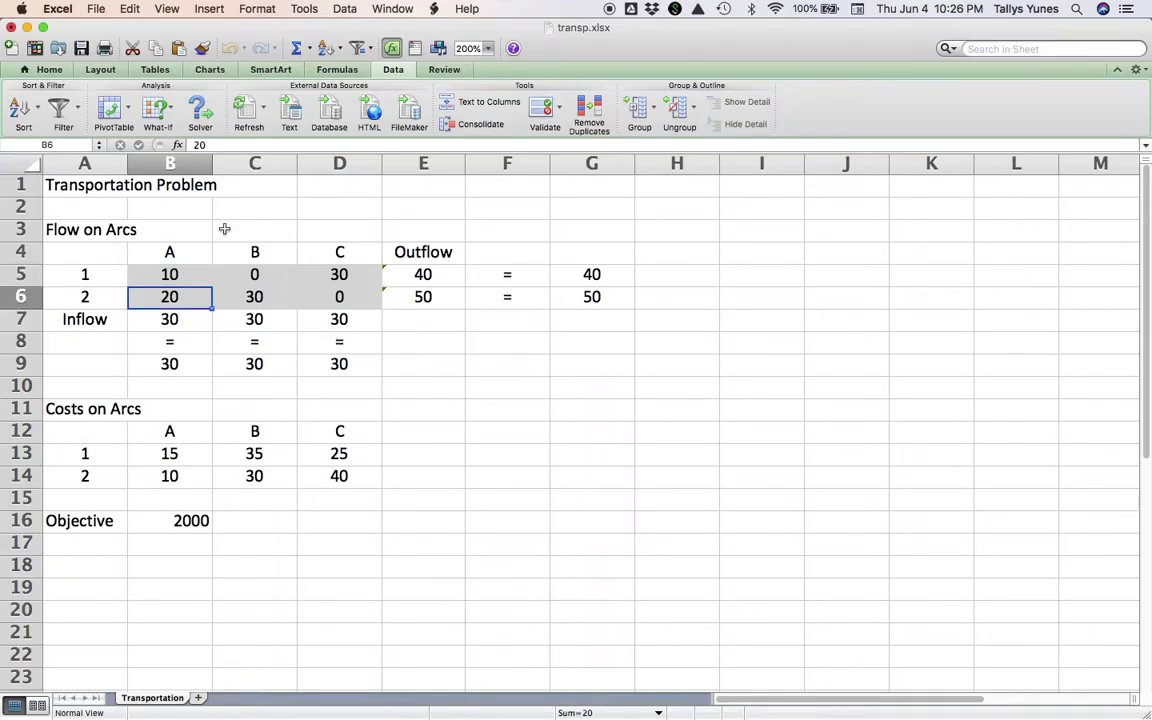
pyautogui.press('Tab')
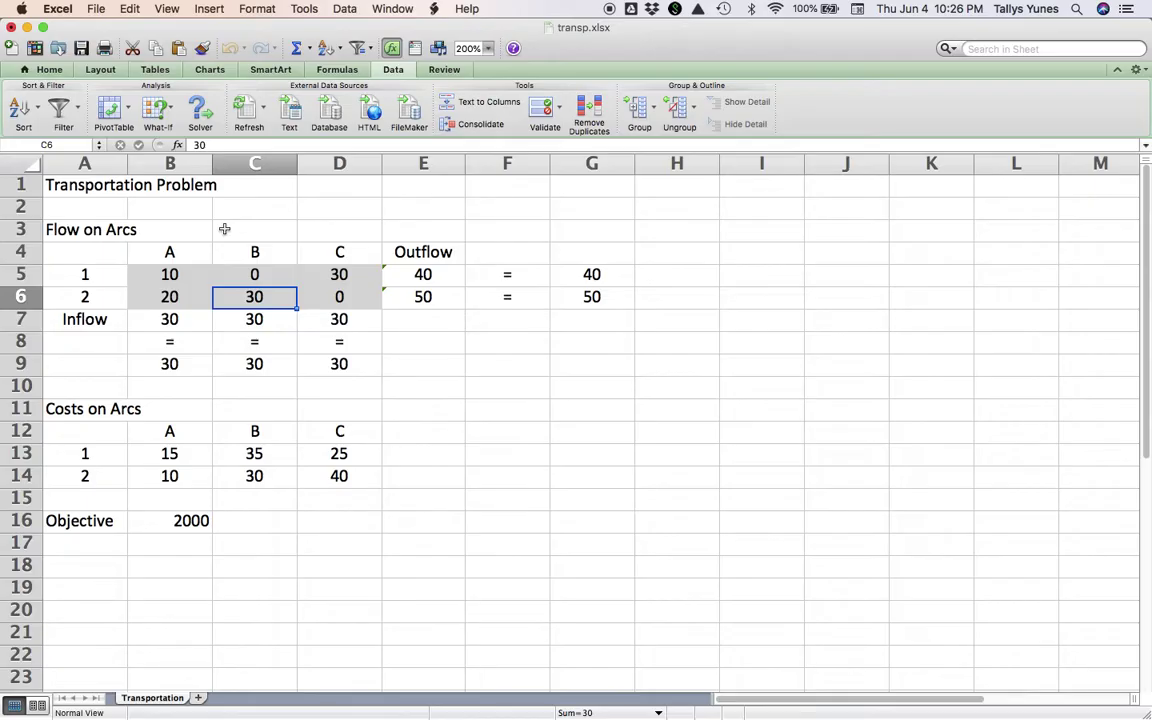
pyautogui.hotkey('shift', 'Tab')
pyautogui.hotkey('shift', 'Tab')
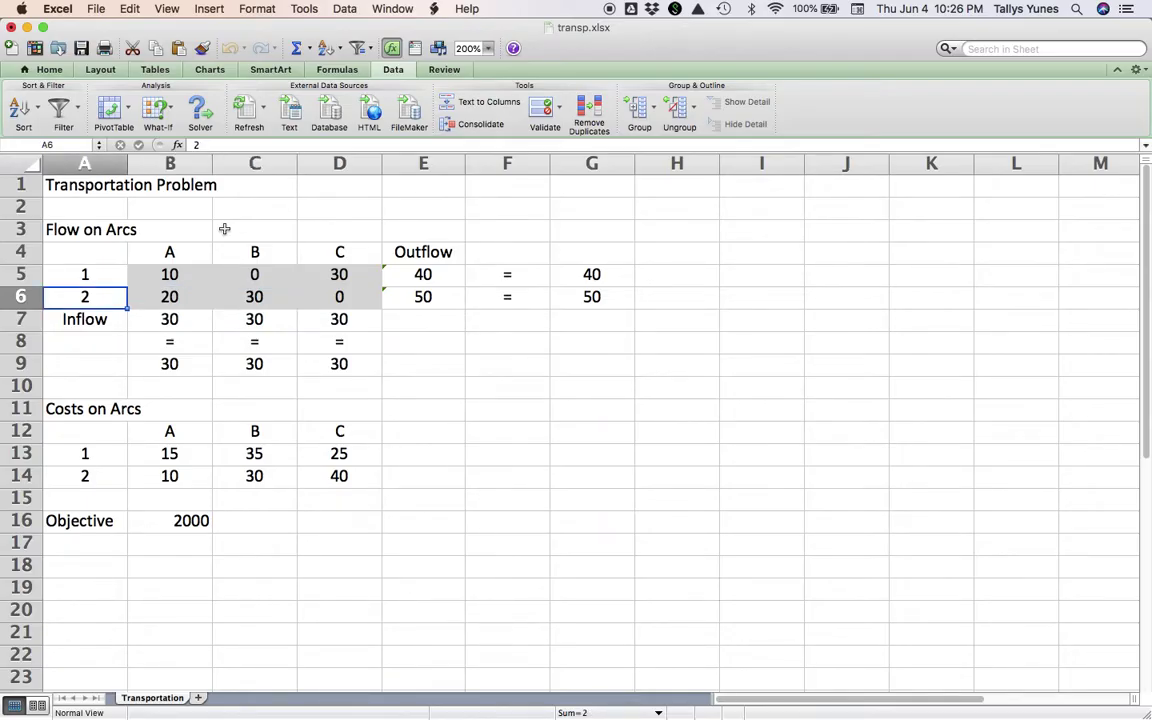
pyautogui.press('Tab')
pyautogui.press('Tab')
pyautogui.press('Tab')
pyautogui.press('Tab')
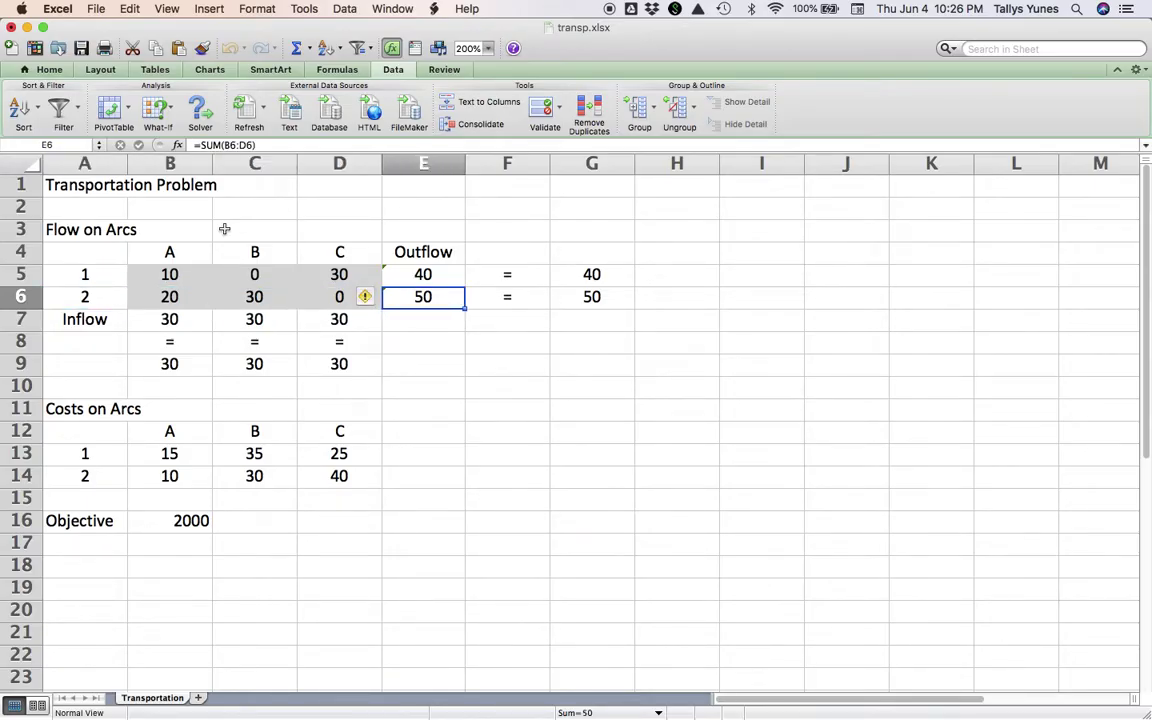
pyautogui.press('Up')
pyautogui.press('Down')
pyautogui.press('Up')
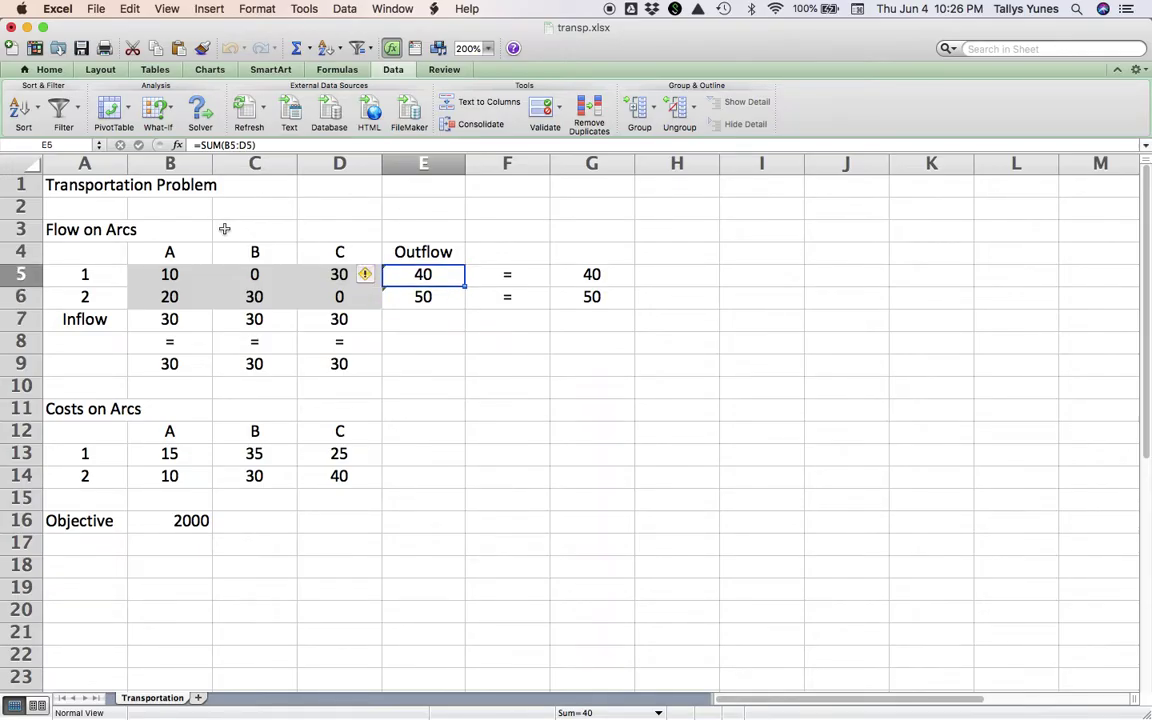
pyautogui.press('Down')
pyautogui.press('Down')
pyautogui.press('Left')
pyautogui.press('Left')
pyautogui.press('Left')
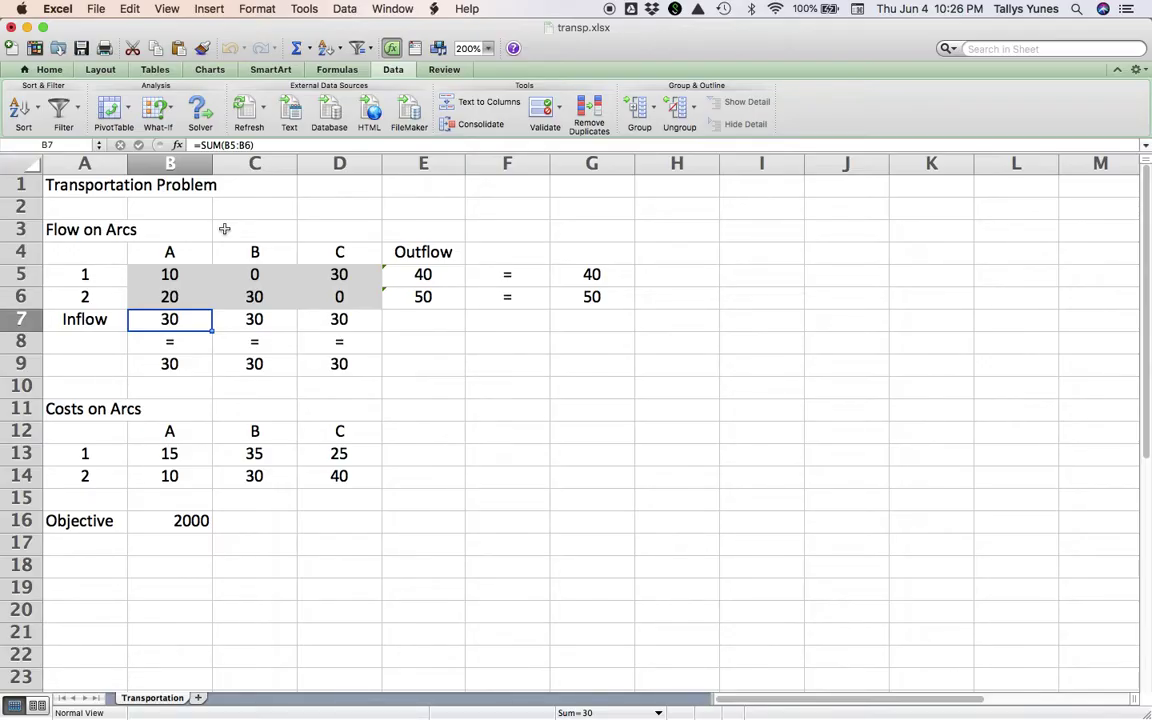
pyautogui.press('Left')
pyautogui.press('Up')
pyautogui.press('Up')
pyautogui.press('Up')
pyautogui.press('Up')
pyautogui.press('Up')
pyautogui.press('Up')
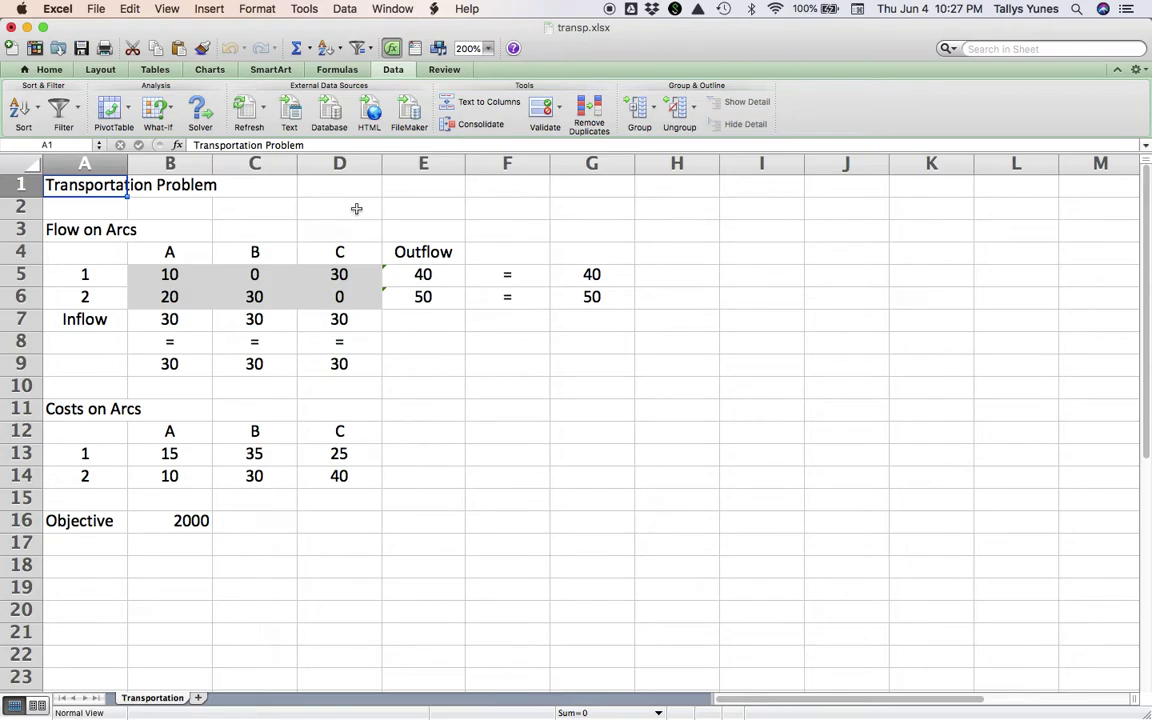
pyautogui.press('super+Tab')
pyautogui.press('super+Tab')
pyautogui.press('super+Tab')
pyautogui.press('super+Tab')
pyautogui.press('super+Tab')
pyautogui.press('super+Tab')
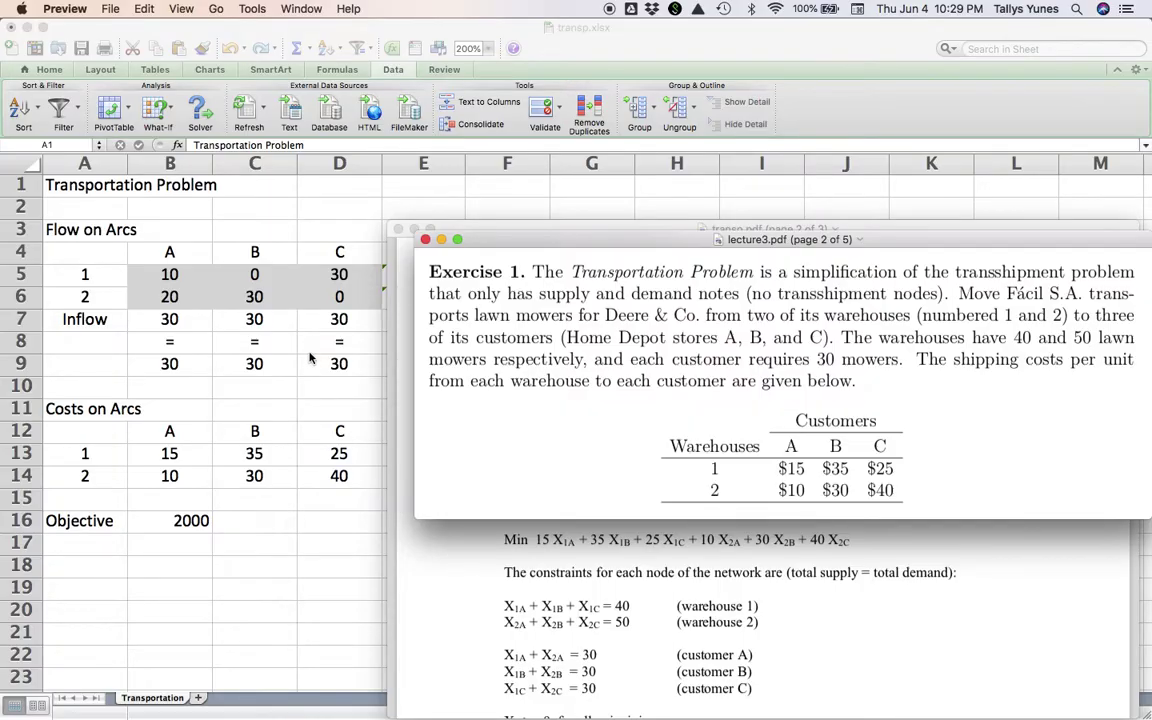
pyautogui.click(241, 194)
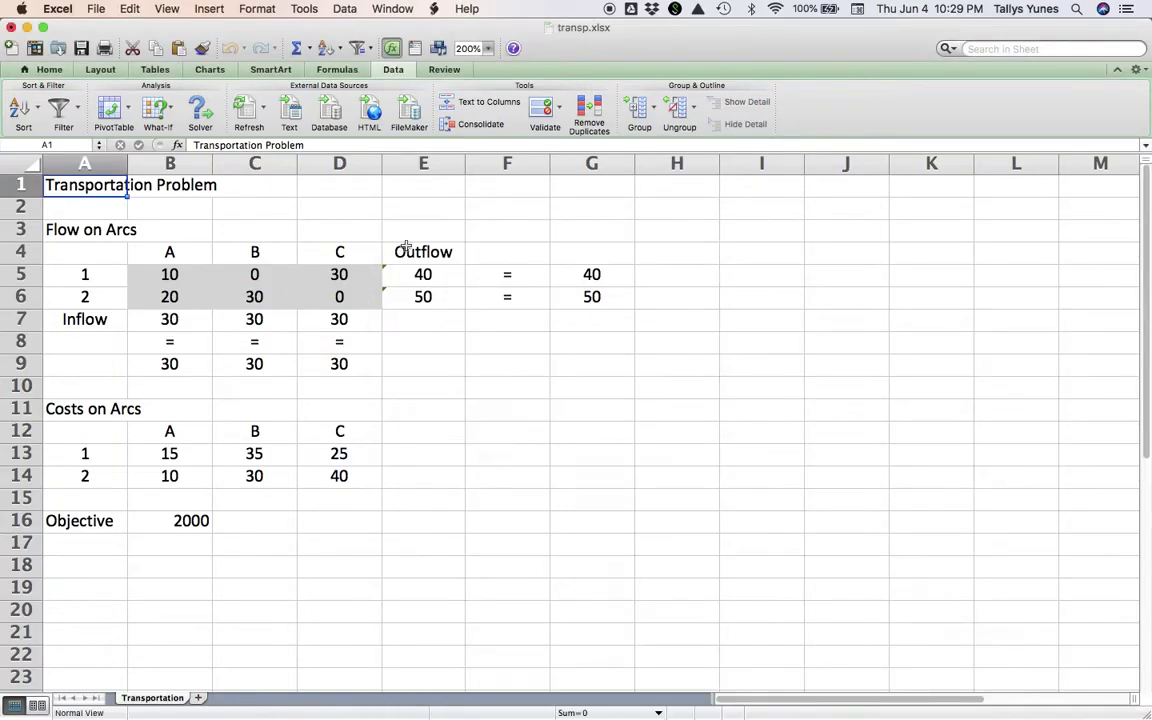